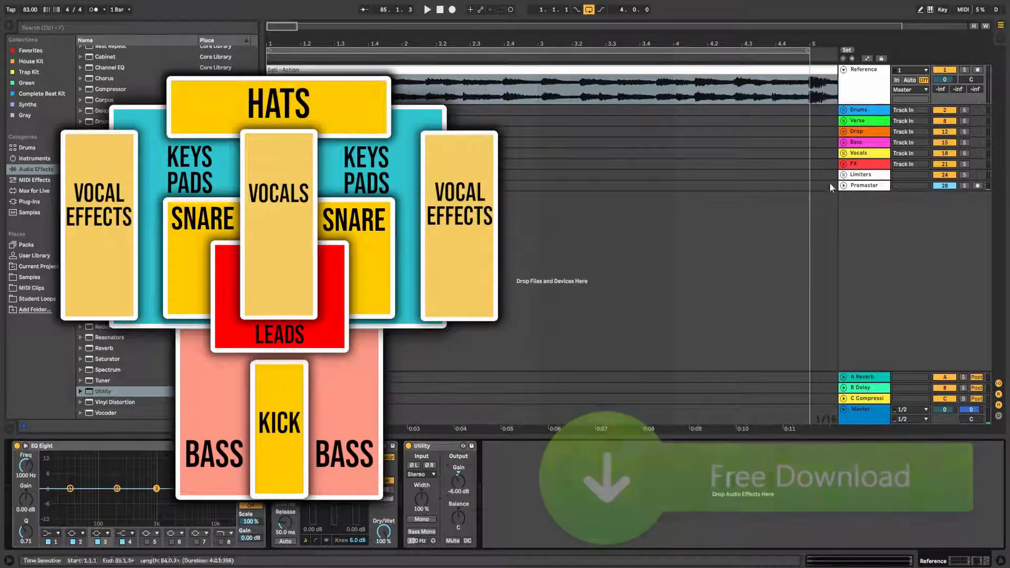
pyautogui.click(861, 111)
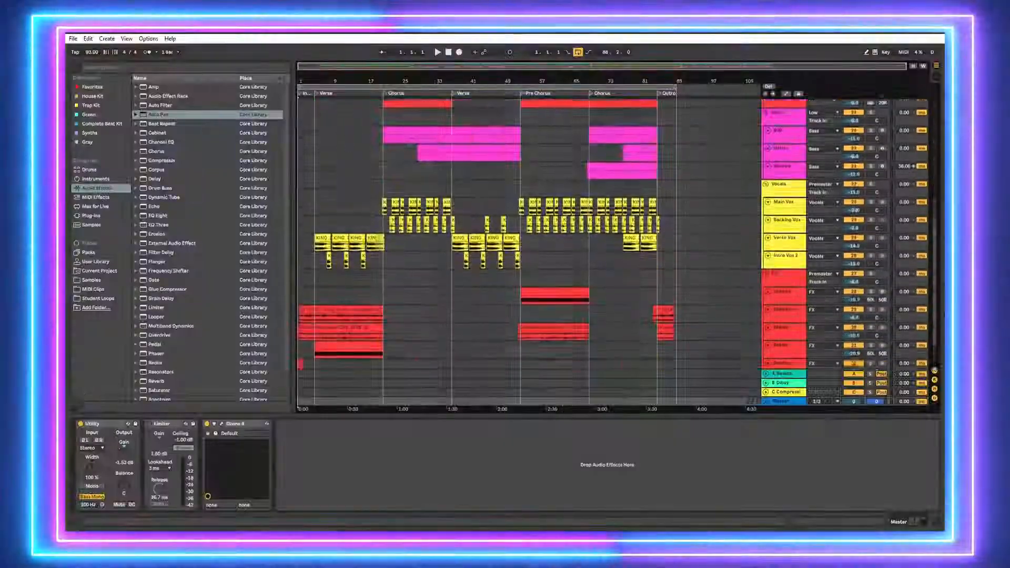
pyautogui.scroll(-3, 931, 323)
pyautogui.scroll(10, 931, 323)
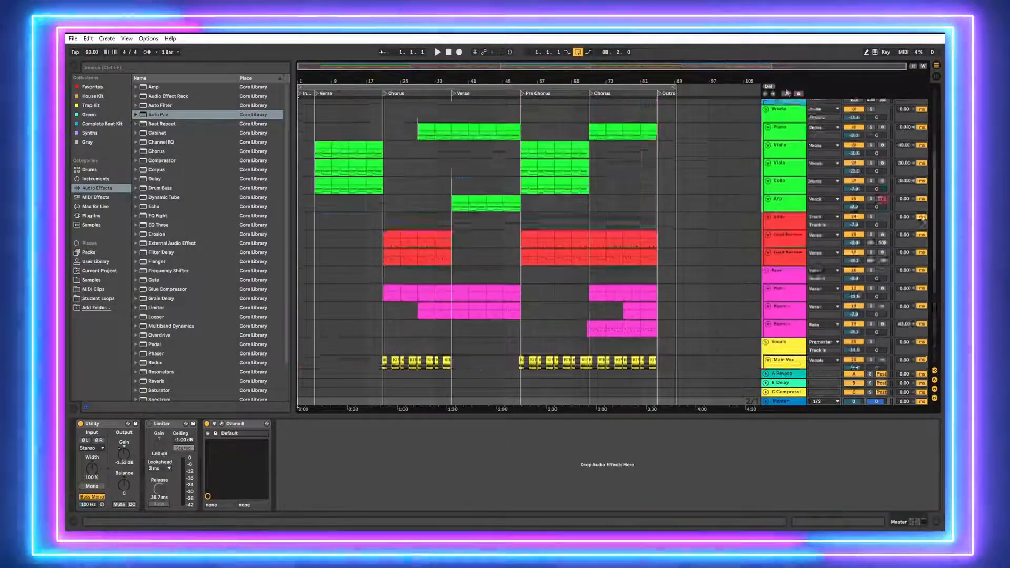
# Save a copy of the Live Set under a new file name beginning with "Bla".
pyautogui.click(73, 39)
pyautogui.click(102, 135)
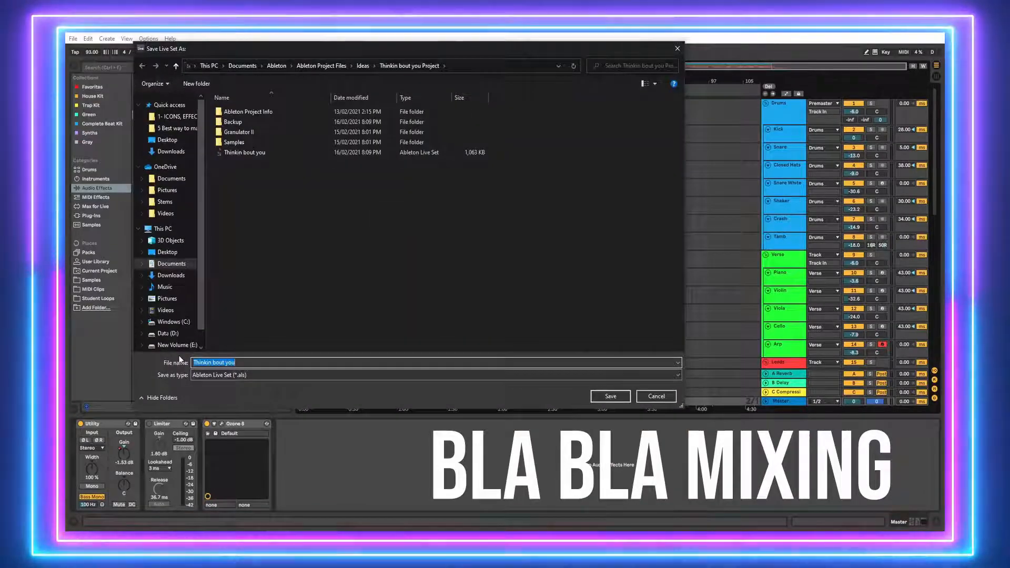
pyautogui.write('Bla')
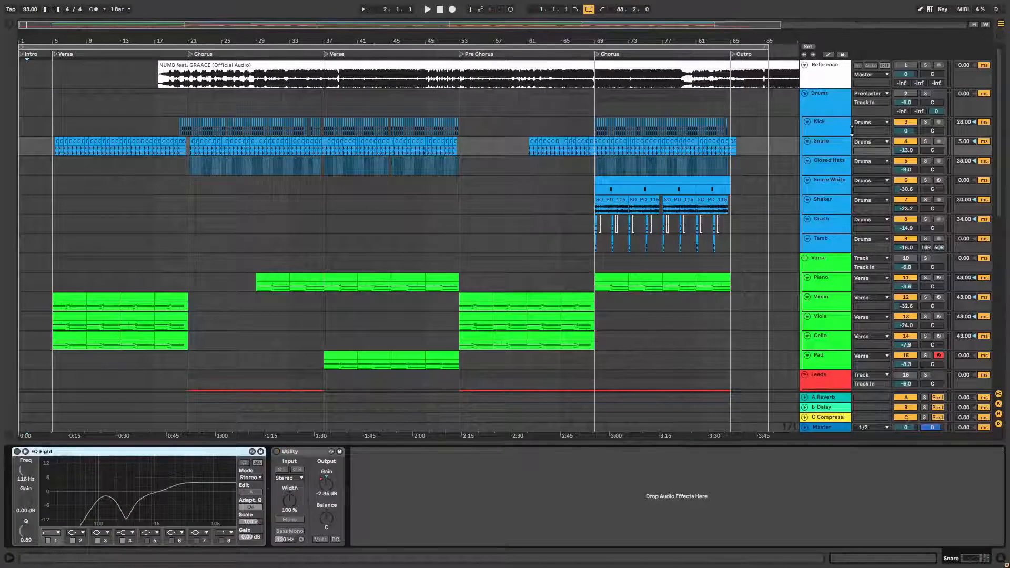
# Turn off the Sidechain and Transient Master effects on the Closed Hats track, and select all devices on the Shaker track.
pyautogui.click(829, 165)
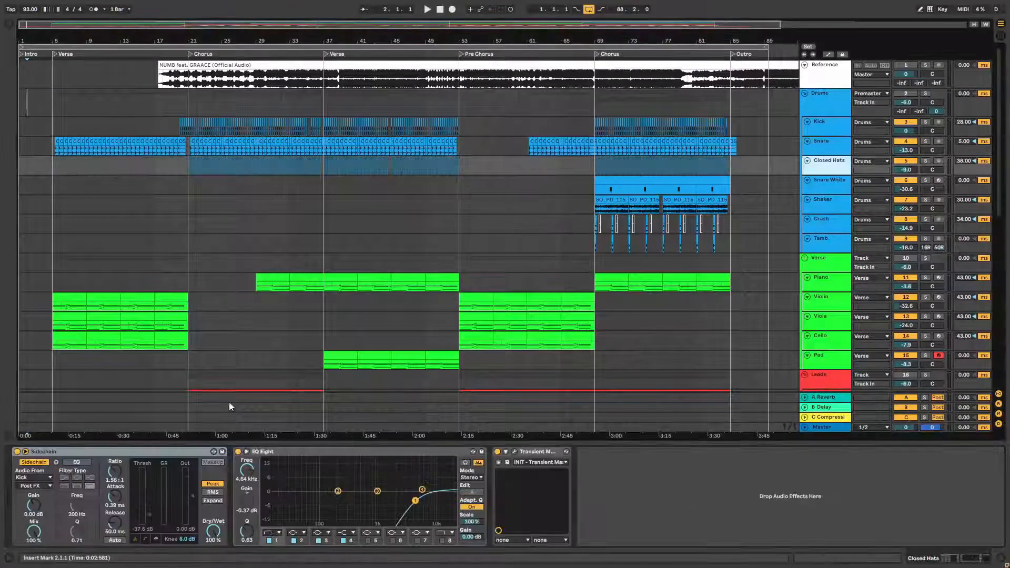
pyautogui.click(17, 452)
pyautogui.click(499, 451)
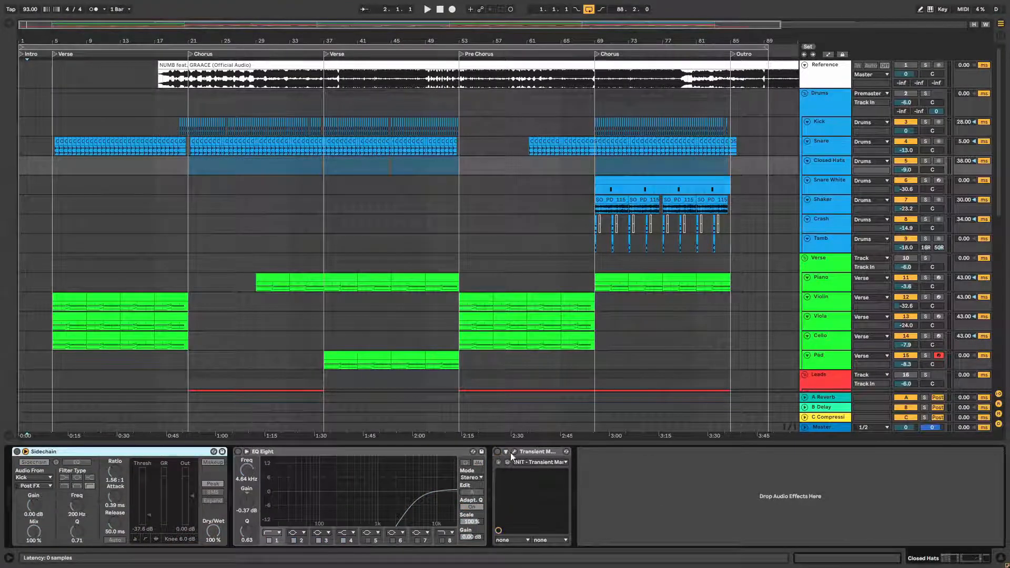
pyautogui.click(832, 204)
pyautogui.hotkey('ctrl', 'a')
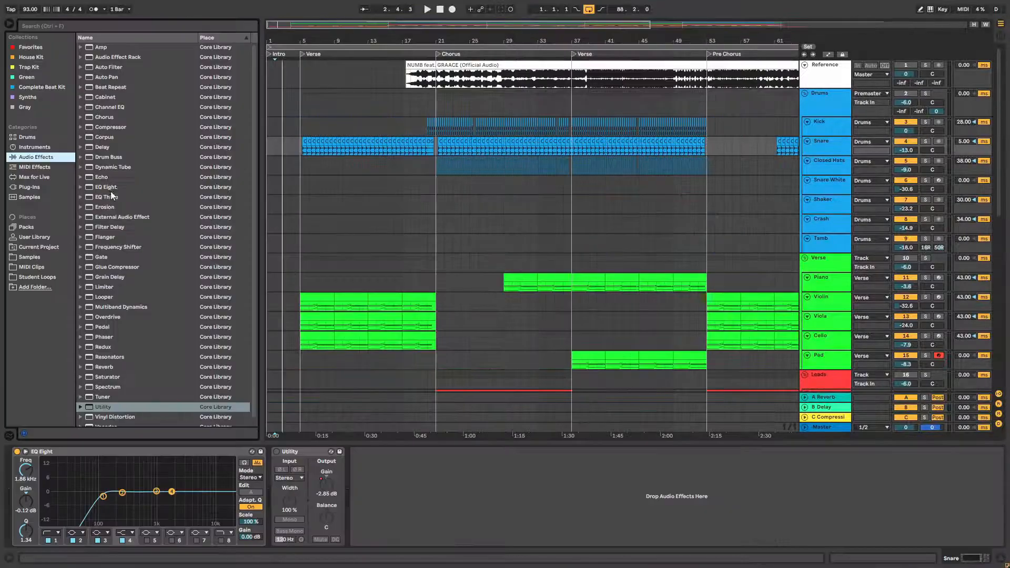
# Replace the equalizer on the Snare track with a default EQ Eight and select the Closed Hats track.
pyautogui.moveTo(115, 189); pyautogui.dragTo(148, 492)
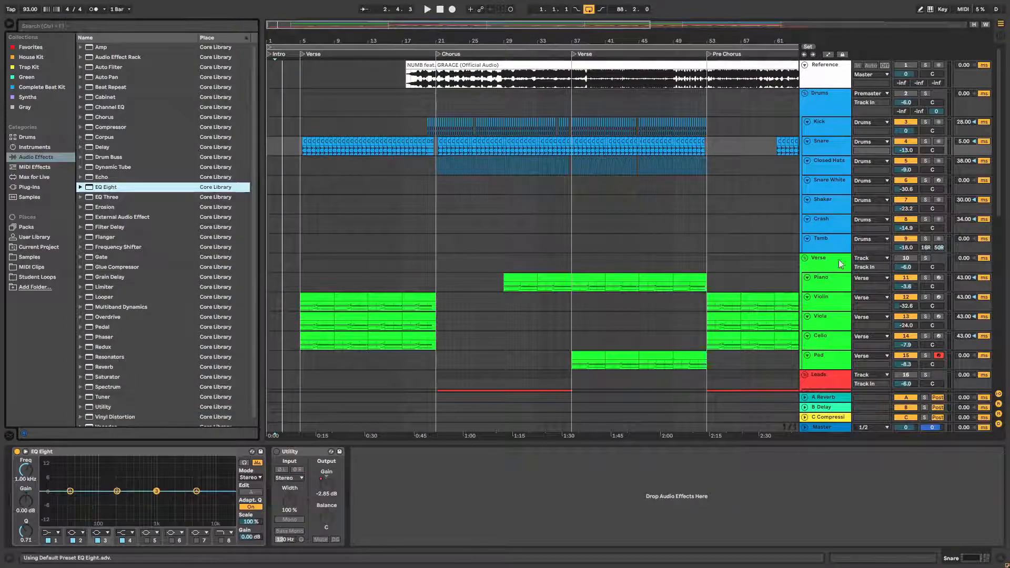
pyautogui.click(831, 163)
pyautogui.click(406, 200)
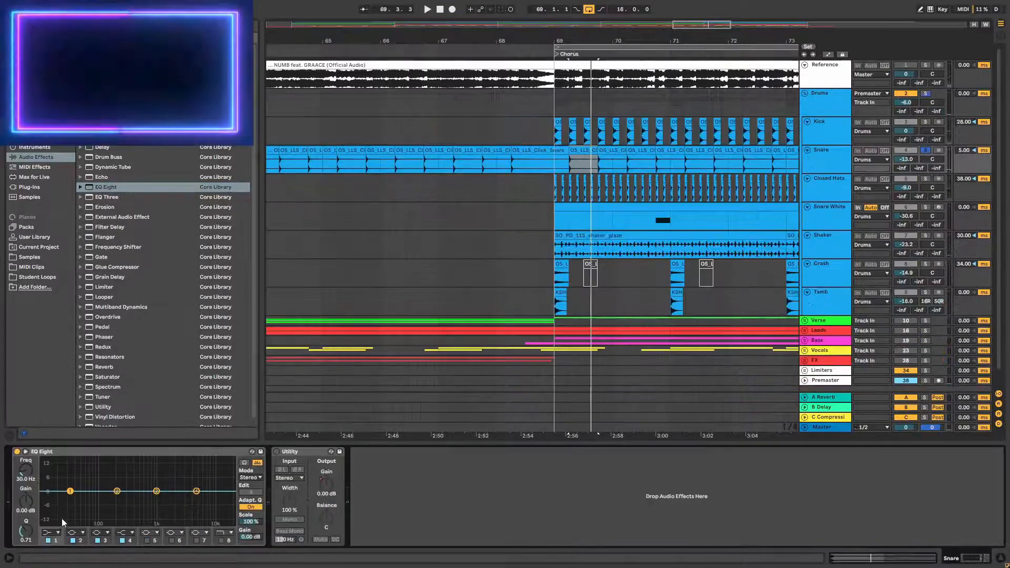
# Set band 1 of the Snare's EQ Eight to a low cut at about 306 Hz while the chorus plays.
pyautogui.click(53, 532)
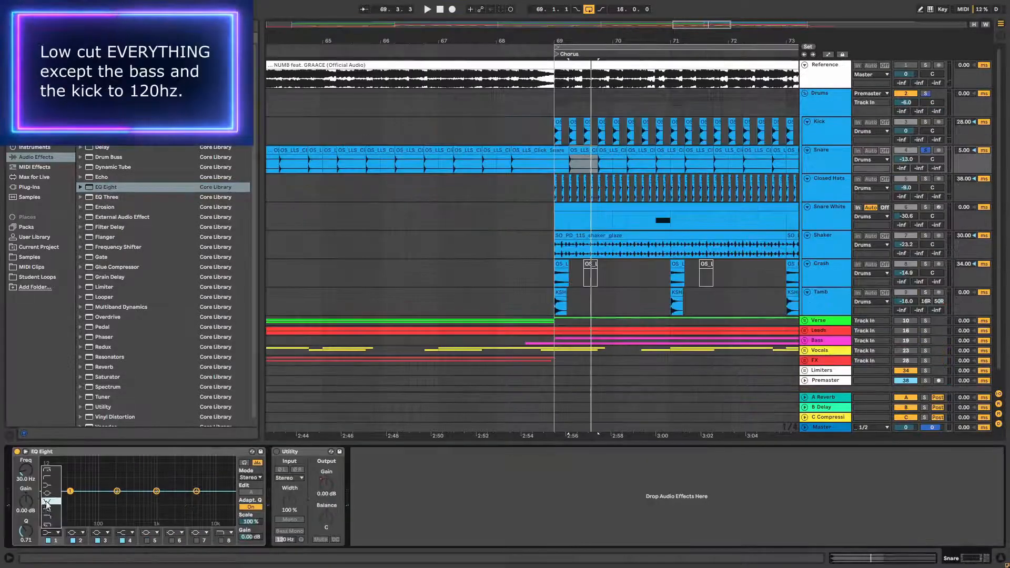
pyautogui.click(52, 478)
pyautogui.press('space')
pyautogui.moveTo(27, 471); pyautogui.dragTo(27, 442)
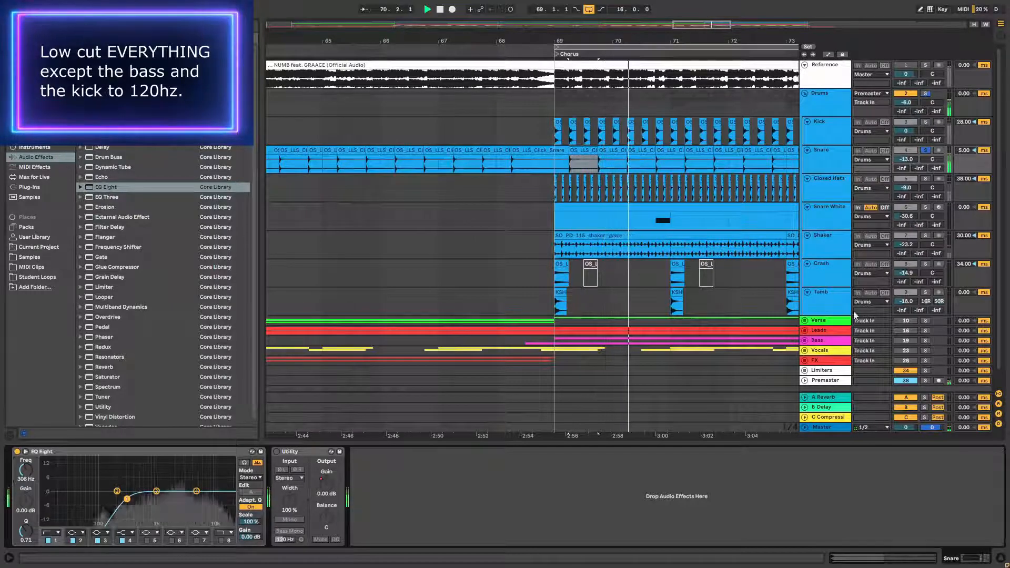
# Low-cut the Closed Hats at about 2.76 kHz with EQ Eight band 1, and raise the Shaker's low-cut frequency.
pyautogui.click(835, 179)
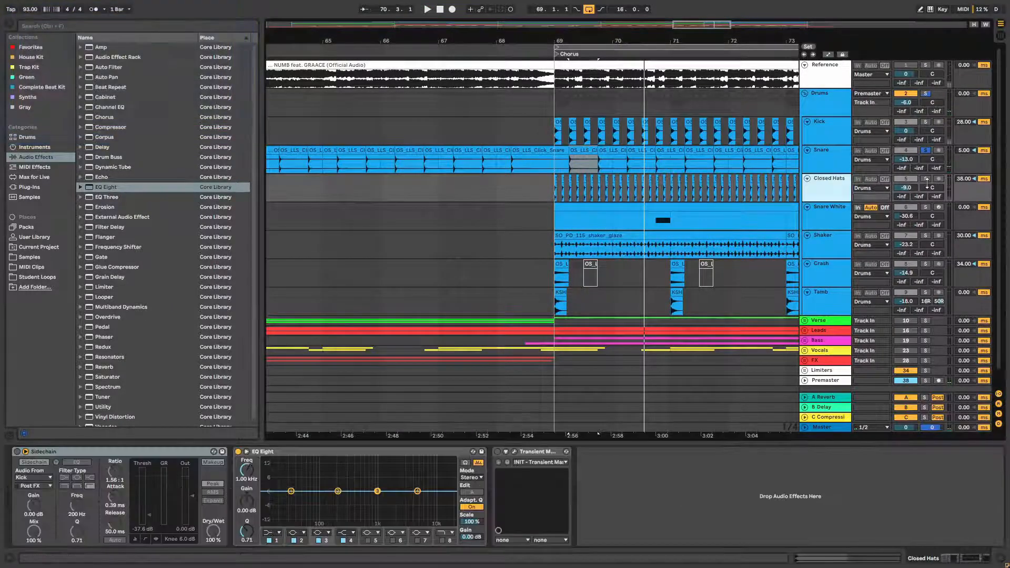
pyautogui.press('space')
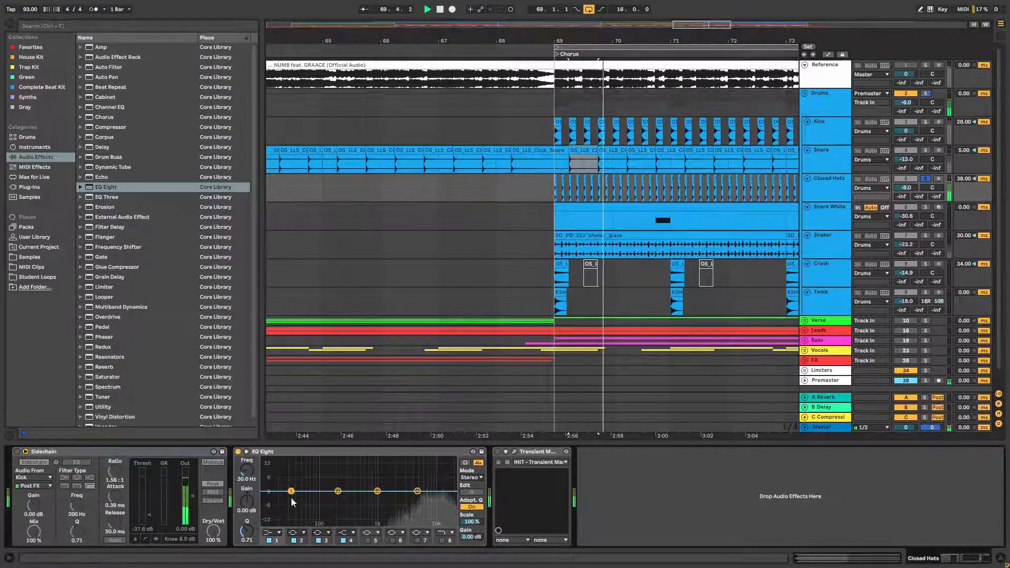
pyautogui.click(279, 534)
pyautogui.click(269, 478)
pyautogui.moveTo(247, 469); pyautogui.dragTo(246, 402)
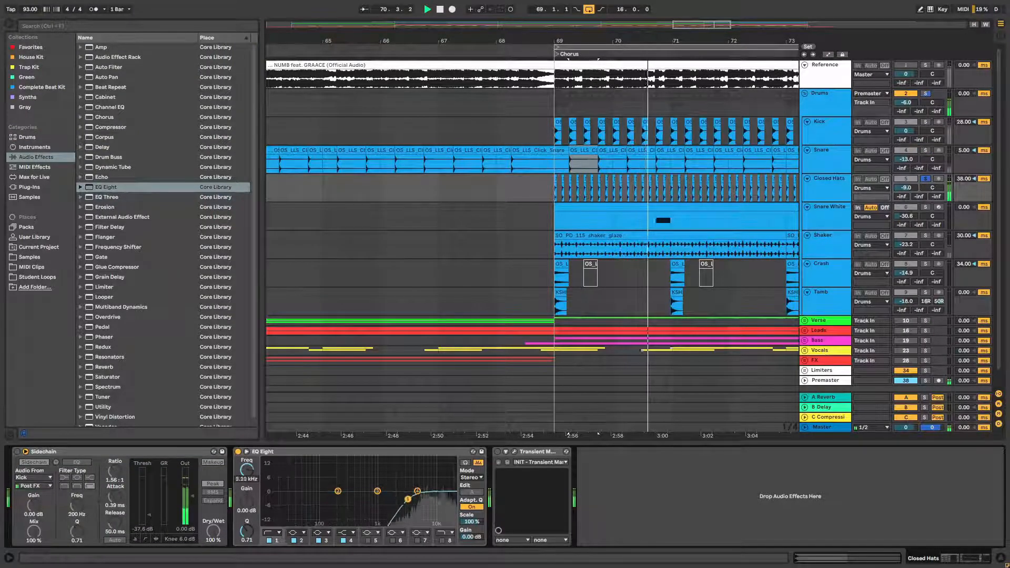
pyautogui.moveTo(246, 469); pyautogui.dragTo(247, 476)
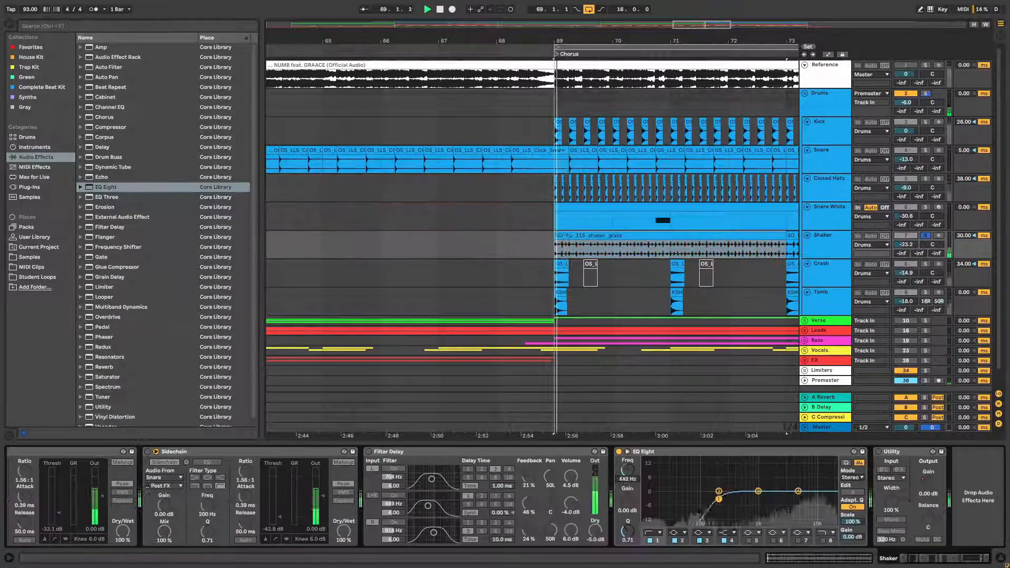
pyautogui.moveTo(628, 469); pyautogui.dragTo(628, 438)
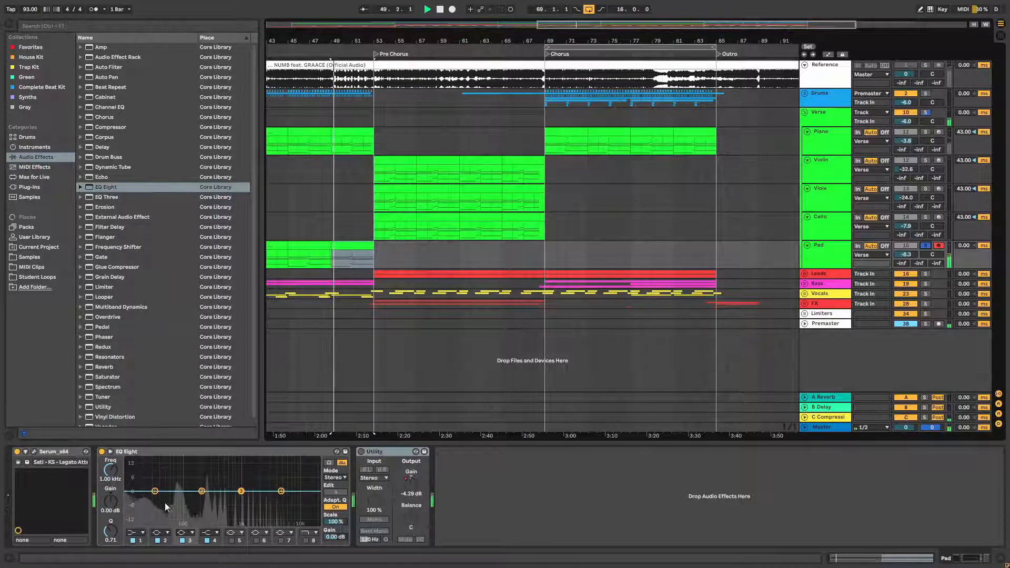
# Set band 1 of the Pad track's EQ Eight to a low cut at 120 Hz and restart playback.
pyautogui.click(138, 533)
pyautogui.click(106, 478)
pyautogui.write('120')
pyautogui.press('Return')
pyautogui.press('space')
pyautogui.press('space')
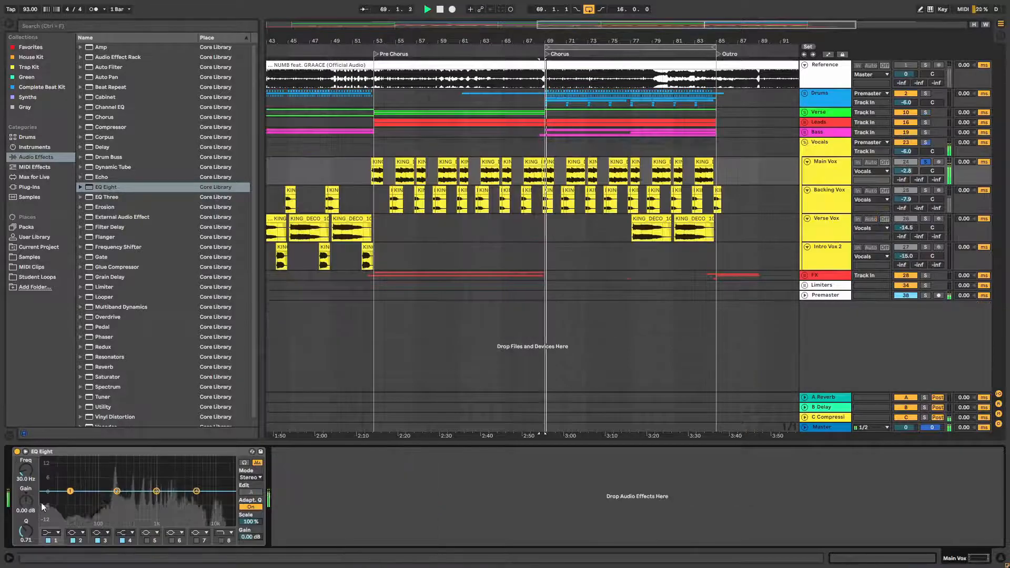
# Apply a low cut with EQ Eight band 1 on the Main Vox and Verse Vox tracks.
pyautogui.click(51, 533)
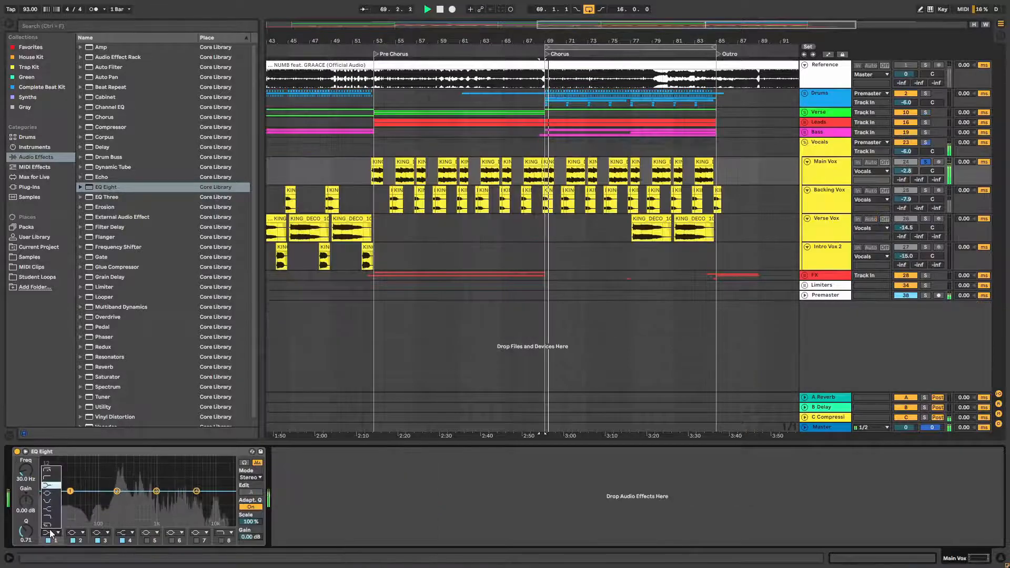
pyautogui.click(50, 477)
pyautogui.moveTo(70, 498); pyautogui.dragTo(101, 499)
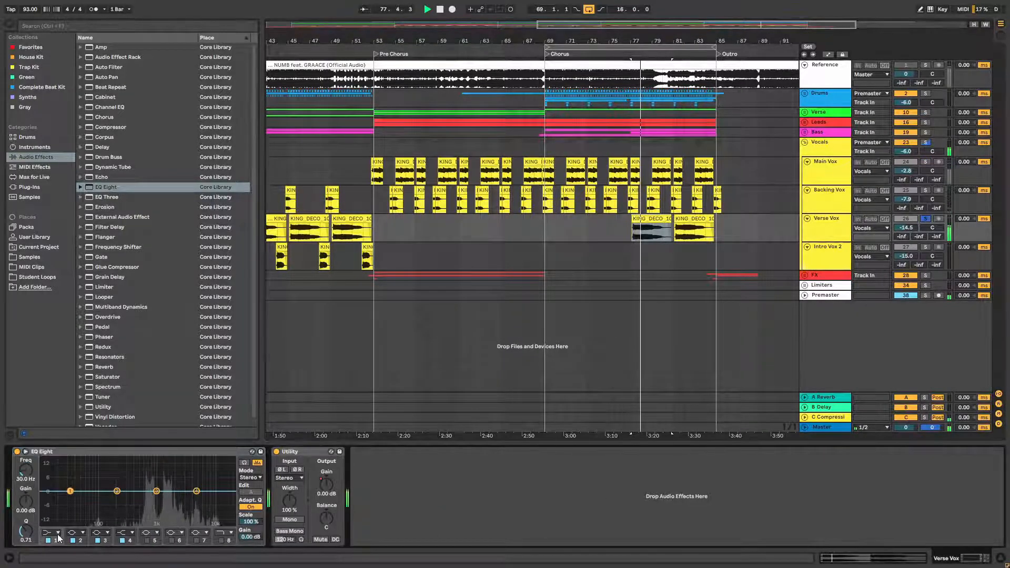
pyautogui.click(58, 534)
pyautogui.moveTo(99, 499); pyautogui.dragTo(125, 498)
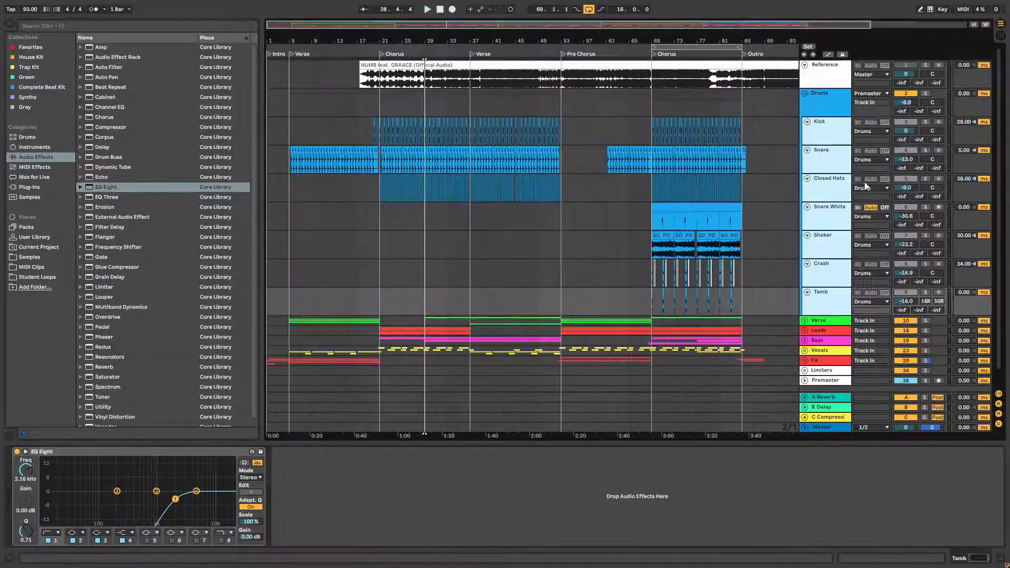
# Lower the volumes of all tracks in the Drums group to -inf and pull down those in the Verse group as well.
pyautogui.moveTo(909, 132); pyautogui.dragTo(909, 138)
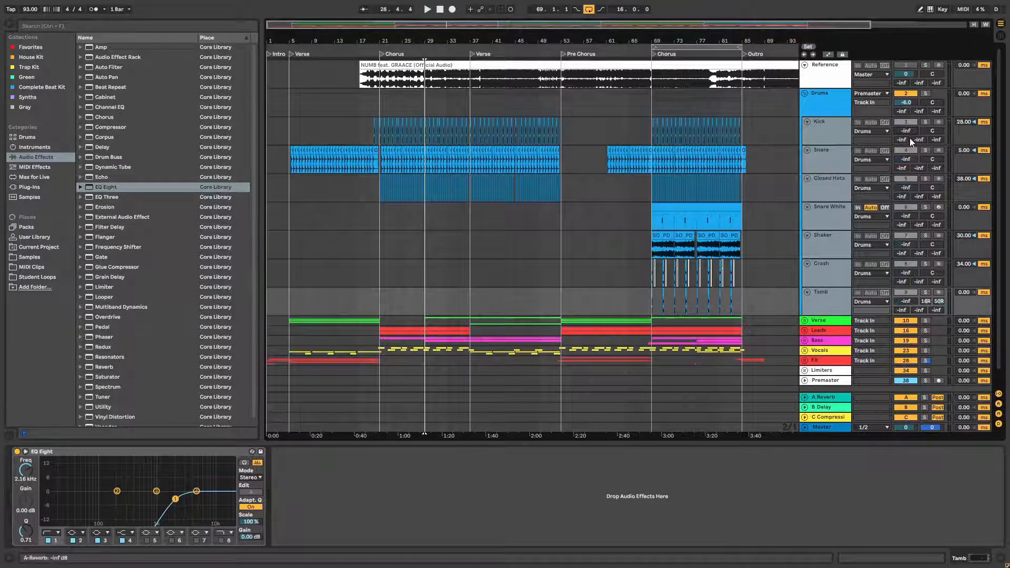
pyautogui.click(805, 94)
pyautogui.click(804, 112)
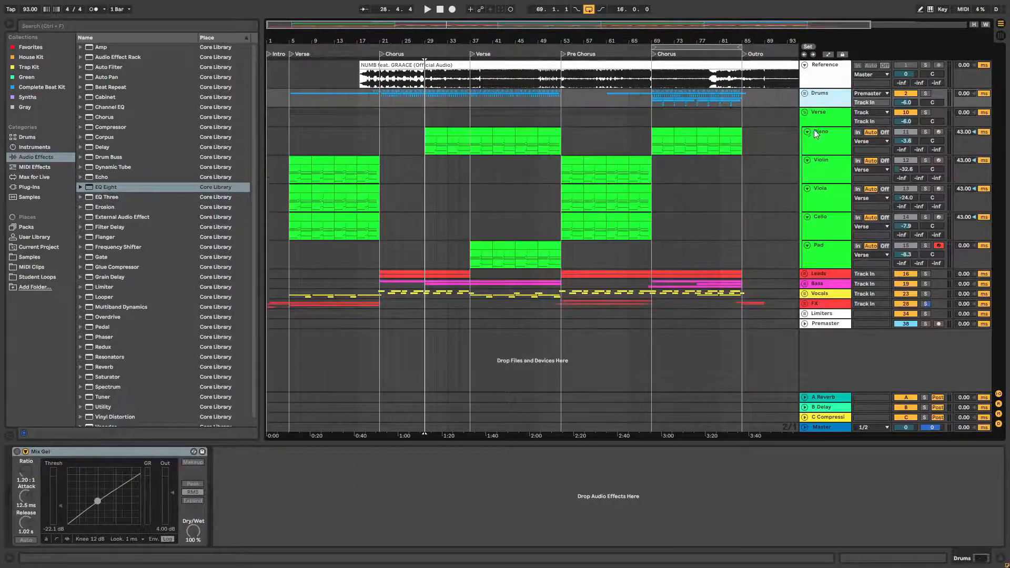
pyautogui.click(838, 137)
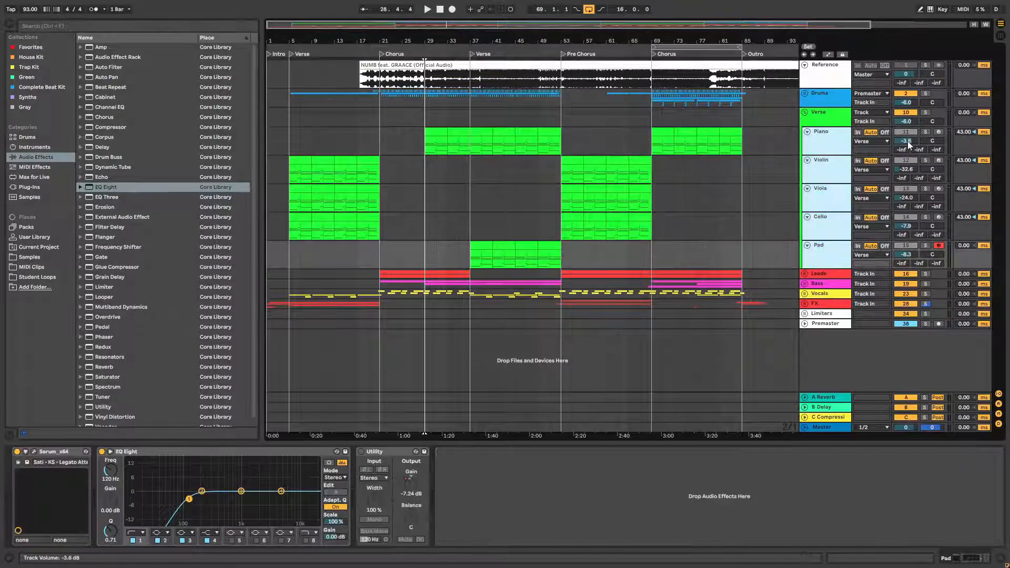
pyautogui.moveTo(908, 141); pyautogui.dragTo(907, 179)
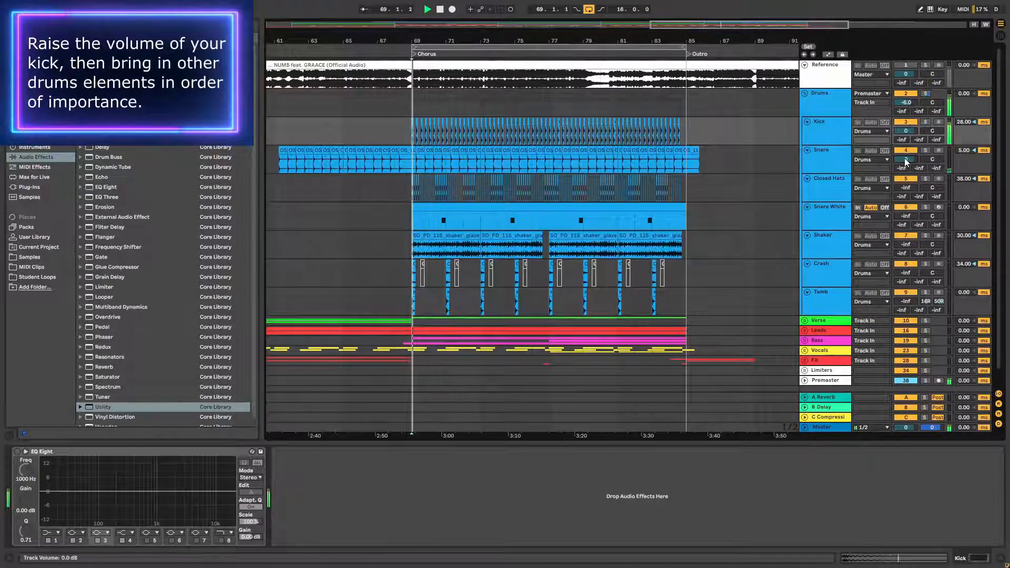
# Balance the Snare against the kick by setting its track volume to -0.8 dB.
pyautogui.moveTo(906, 162); pyautogui.dragTo(906, 157)
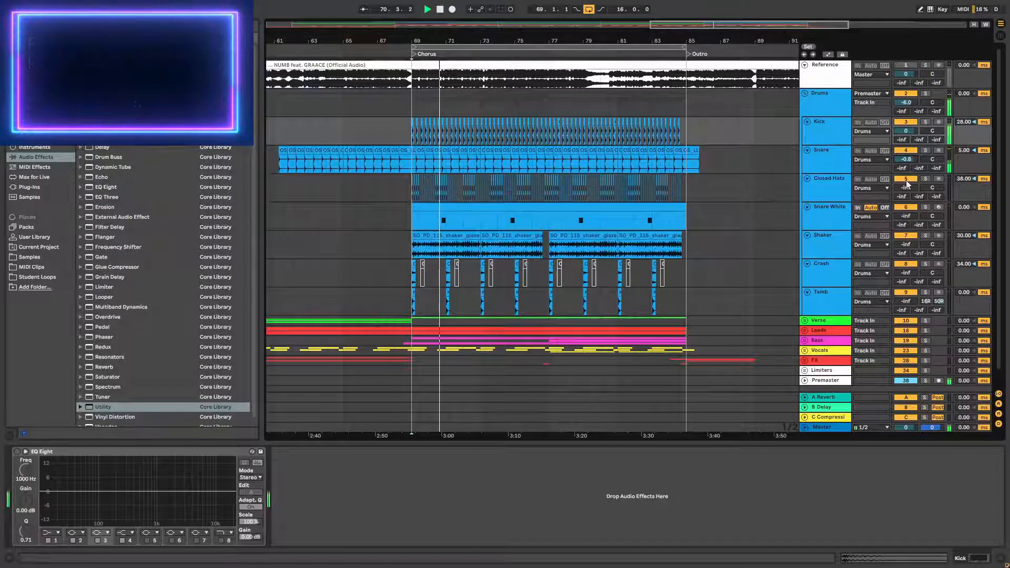
pyautogui.press('space')
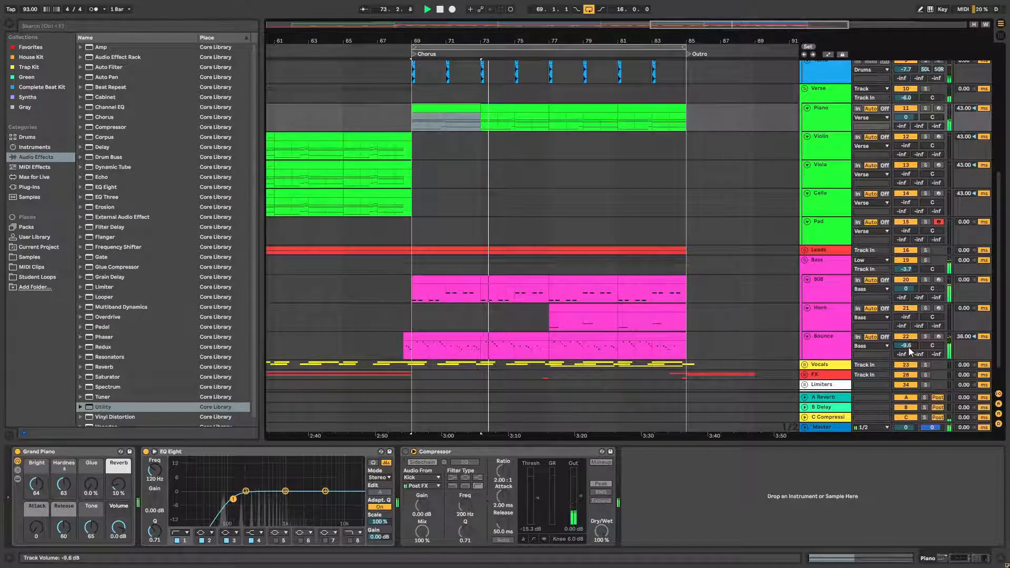
# Set the Bounce track volume to about -10.2 dB and the Horn track volume to about -2.6 dB, checking the Horn by soloing it.
pyautogui.moveTo(908, 345); pyautogui.dragTo(908, 350)
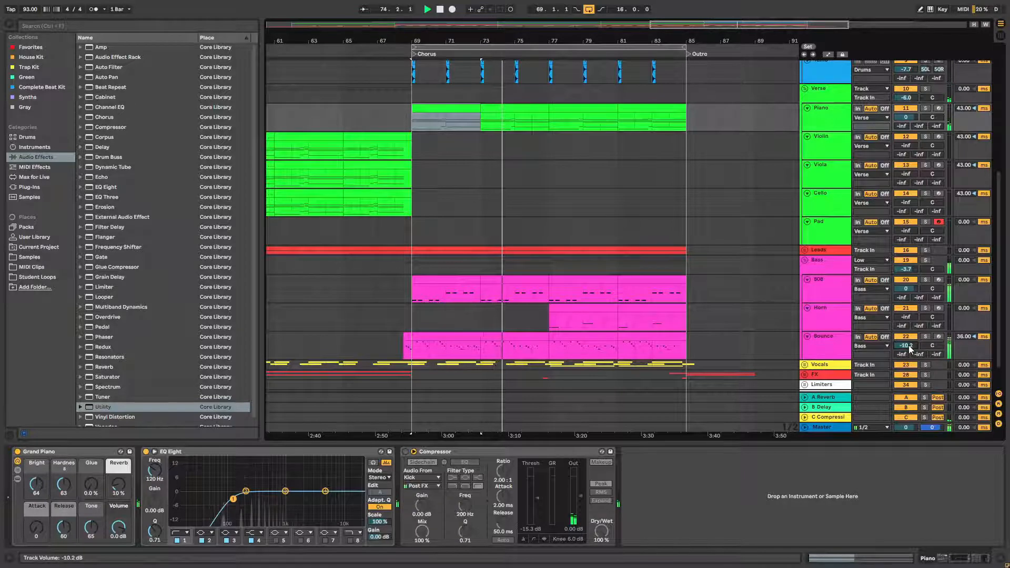
pyautogui.click(905, 314)
pyautogui.press('Delete')
pyautogui.click(926, 308)
pyautogui.click(927, 309)
pyautogui.press('space')
pyautogui.press('space')
pyautogui.moveTo(904, 314); pyautogui.dragTo(904, 318)
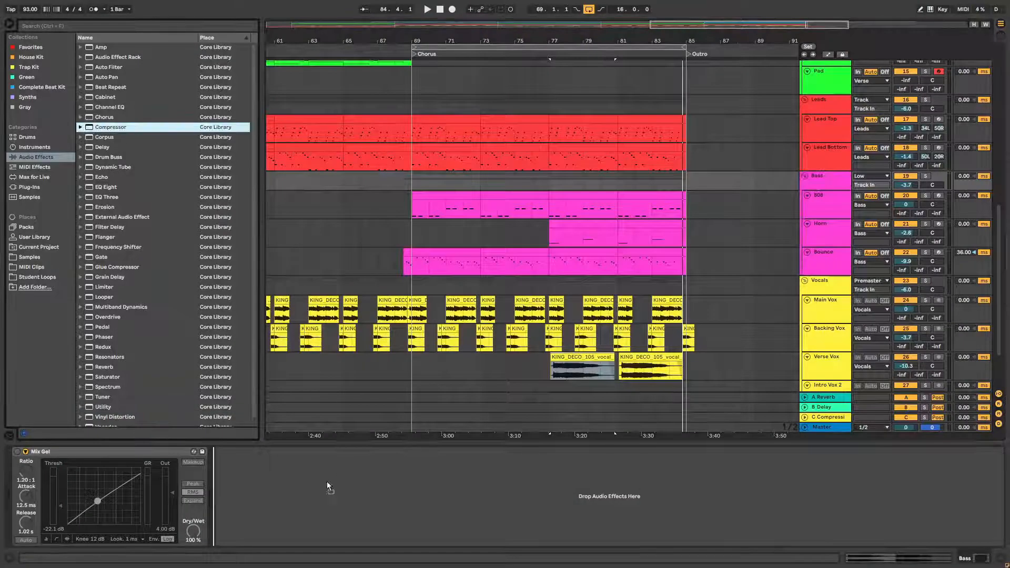
# Sidechain the Bass group's new Compressor to the Kick and adjust its threshold.
pyautogui.click(228, 453)
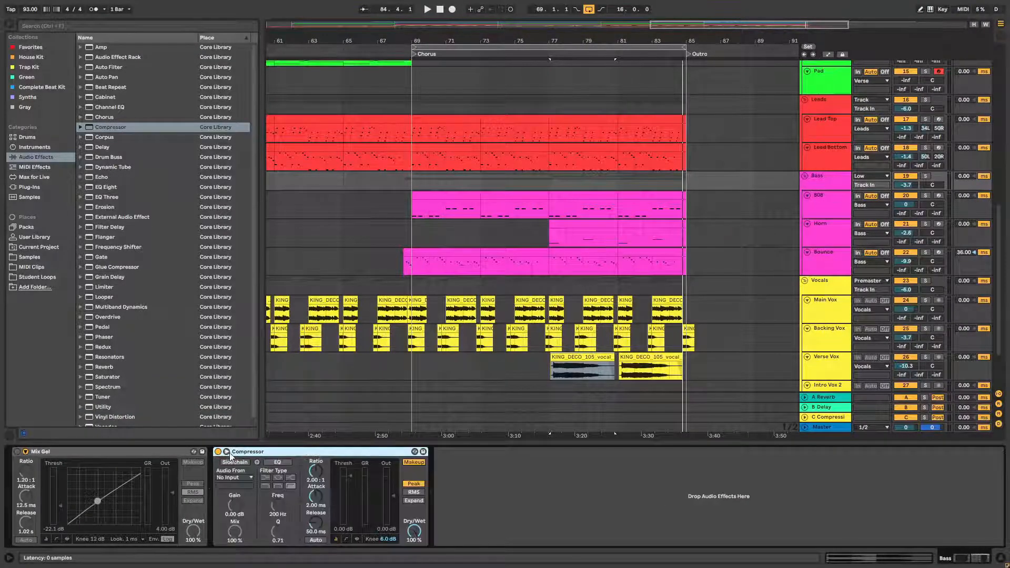
pyautogui.click(238, 479)
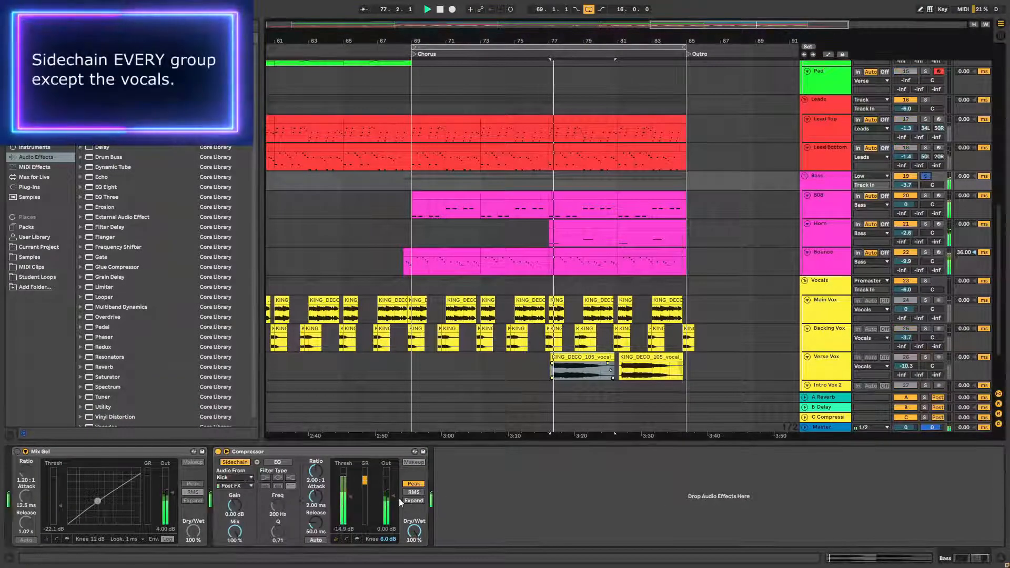
pyautogui.moveTo(347, 499); pyautogui.dragTo(350, 499)
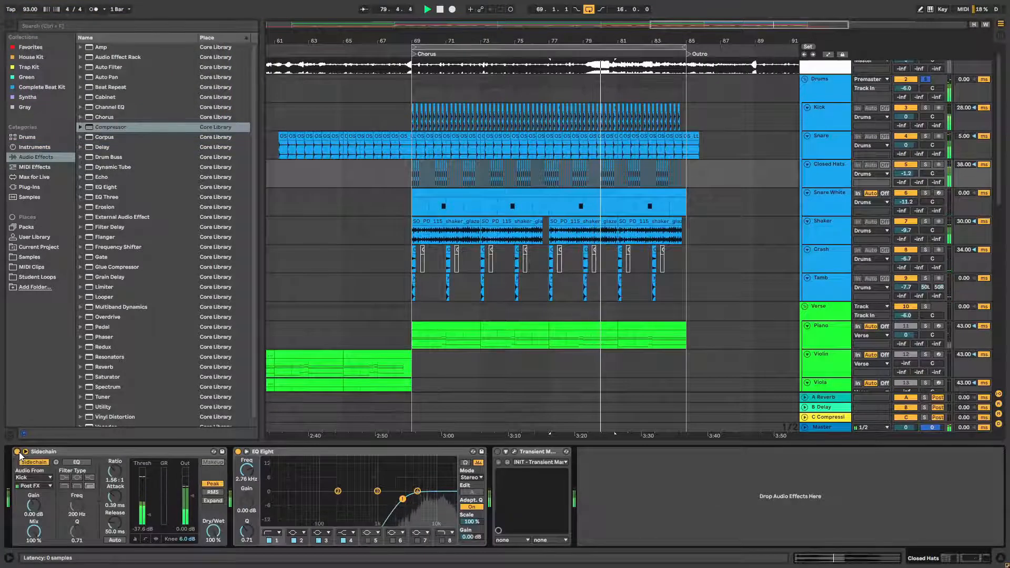
# Solo the Closed Hats track to hear its kick sidechain.
pyautogui.click(926, 166)
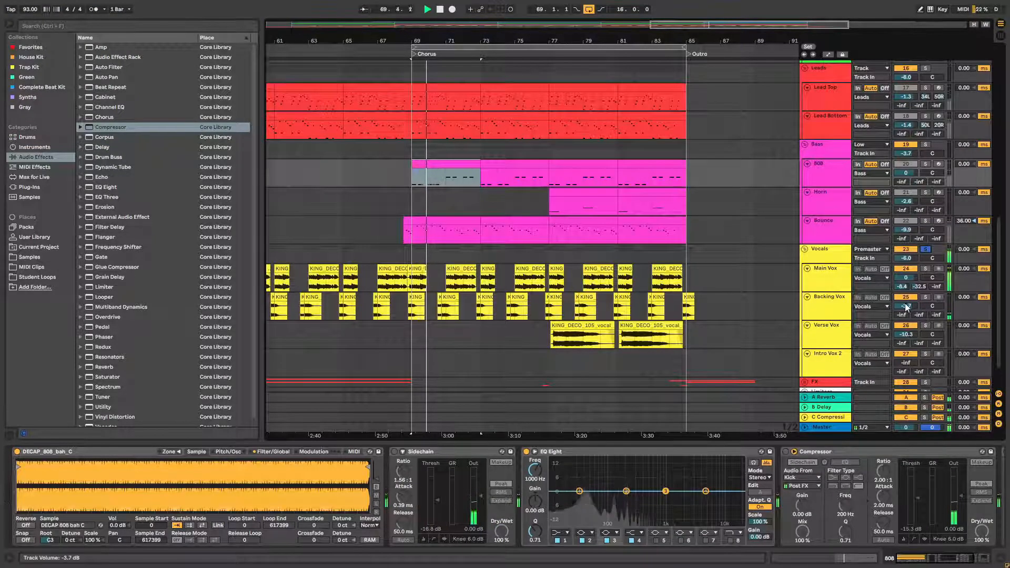
# Set the Backing Vox sends to about -5 dB for reverb and about -22 dB for delay, and replay the chorus.
pyautogui.moveTo(903, 316); pyautogui.dragTo(920, 299)
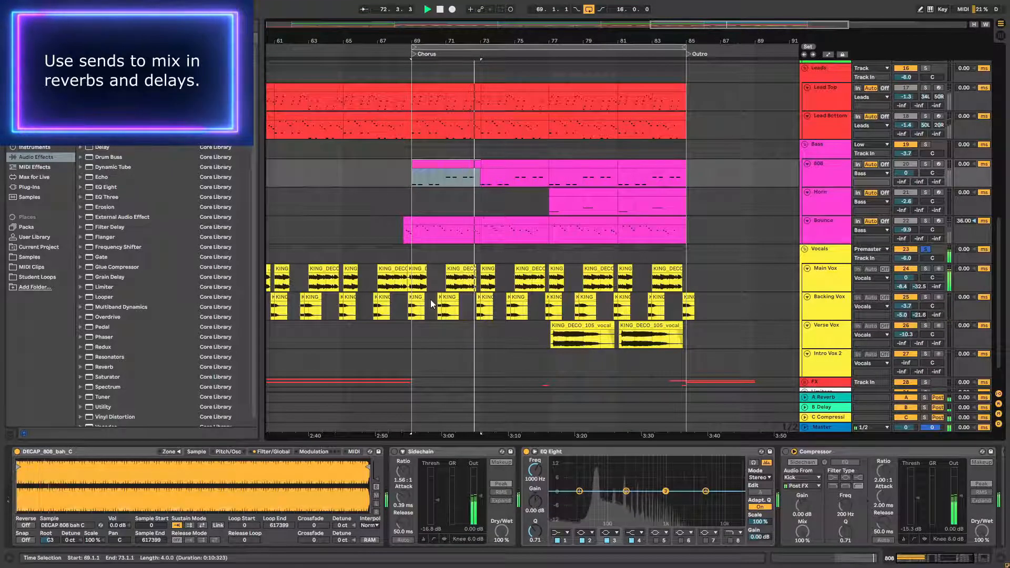
pyautogui.click(402, 251)
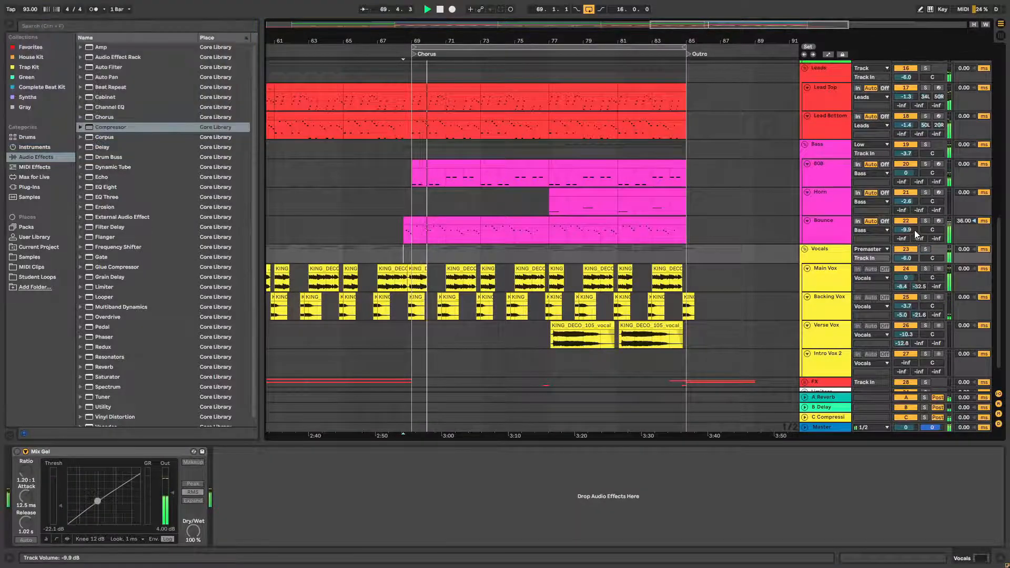
pyautogui.scroll(5, 914, 229)
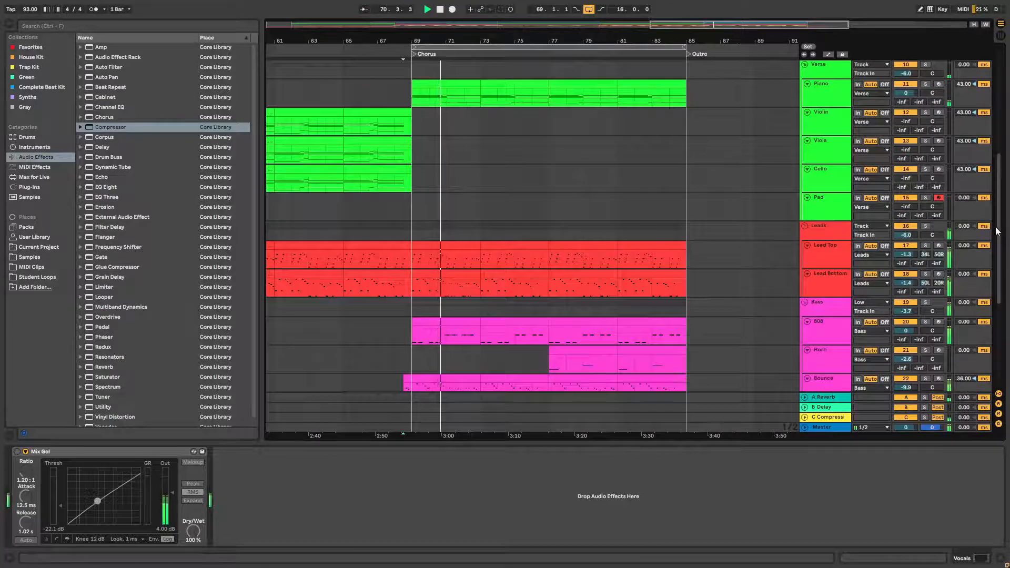
# Boost the Snare's highs with an EQ Eight high shelf of about 3.35 dB at 2.11 kHz, and insert a Saturator before it.
pyautogui.scroll(8, 998, 230)
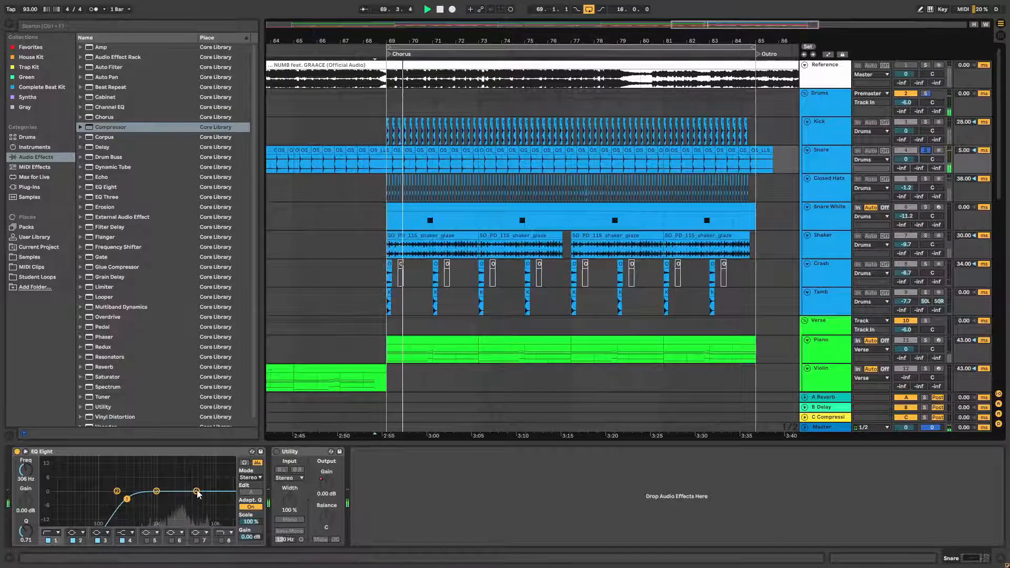
pyautogui.moveTo(197, 493); pyautogui.dragTo(175, 483)
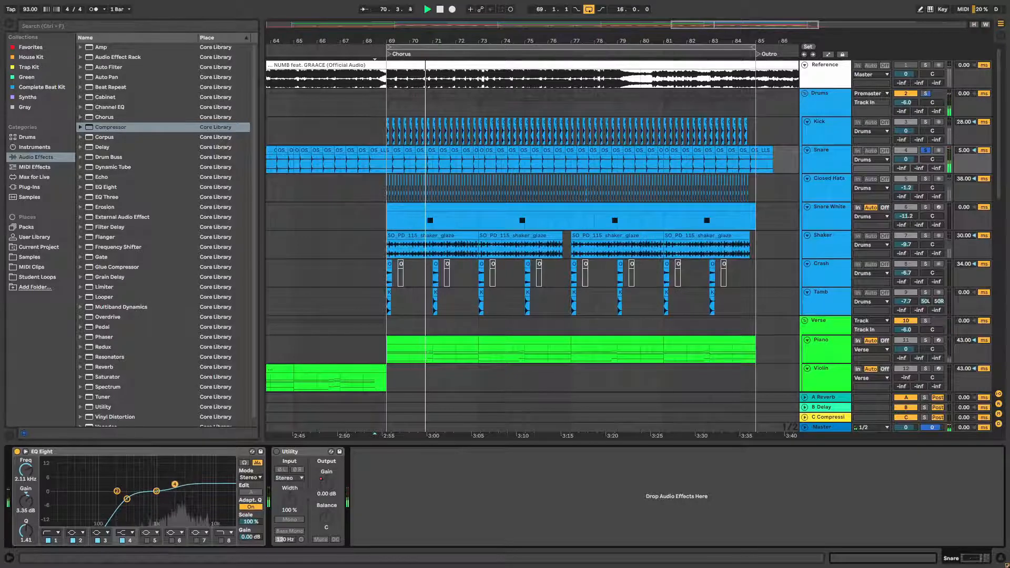
pyautogui.click(34, 167)
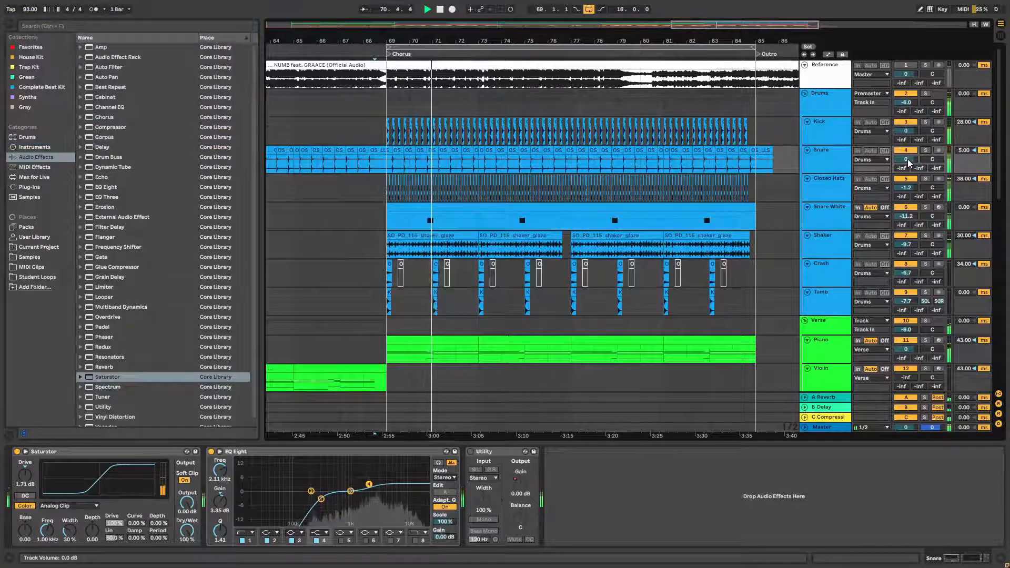
# Shape the Kick's low end with a slight EQ Eight shelf near 14.1 Hz and a second-band boost, and insert a Saturator with Soft Clip.
pyautogui.click(833, 130)
pyautogui.click(18, 451)
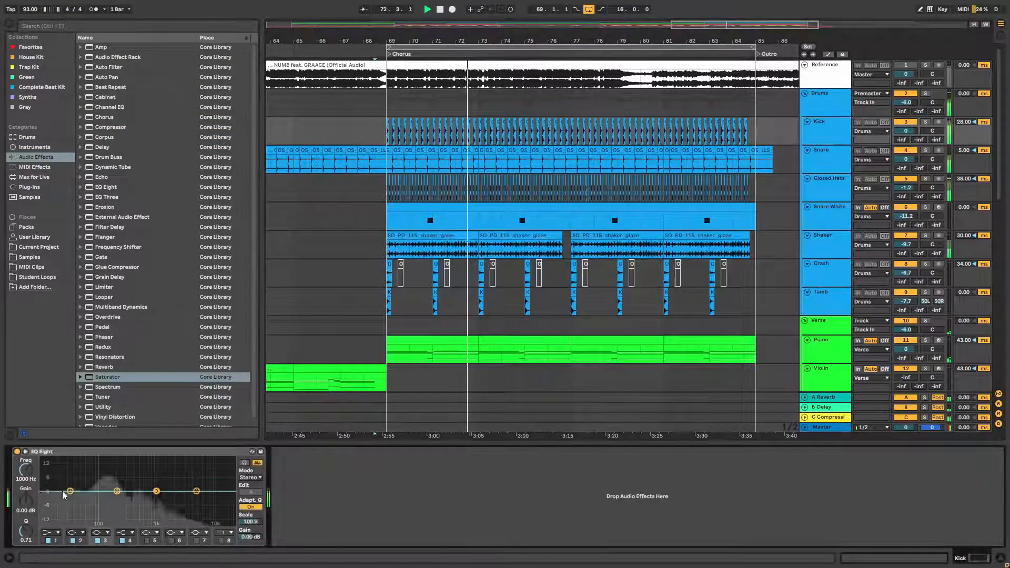
pyautogui.moveTo(68, 491)
pyautogui.mouseDown()
pyautogui.moveTo(83, 485)
pyautogui.moveTo(51, 488)
pyautogui.mouseUp()
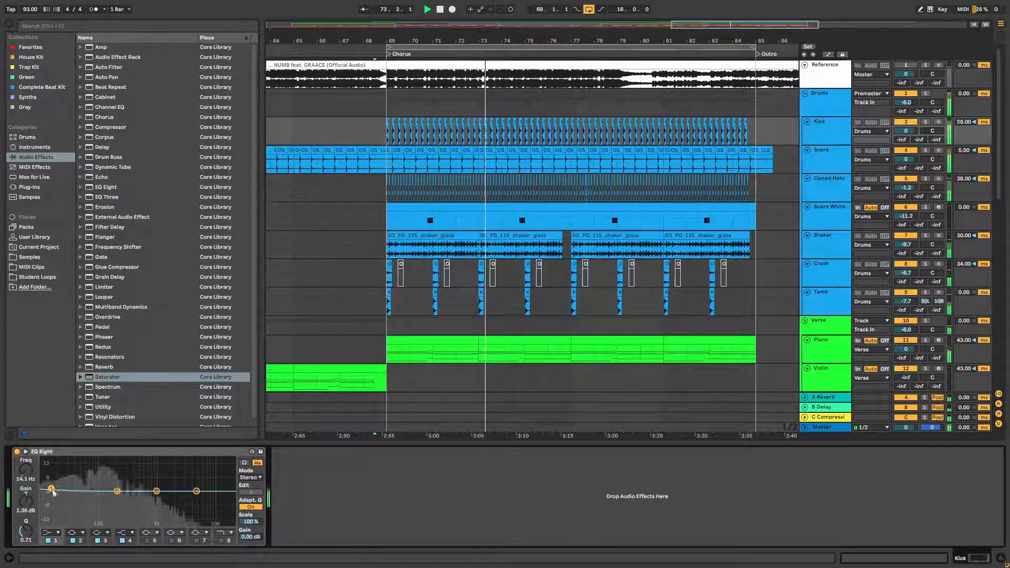
pyautogui.moveTo(117, 492); pyautogui.dragTo(88, 489)
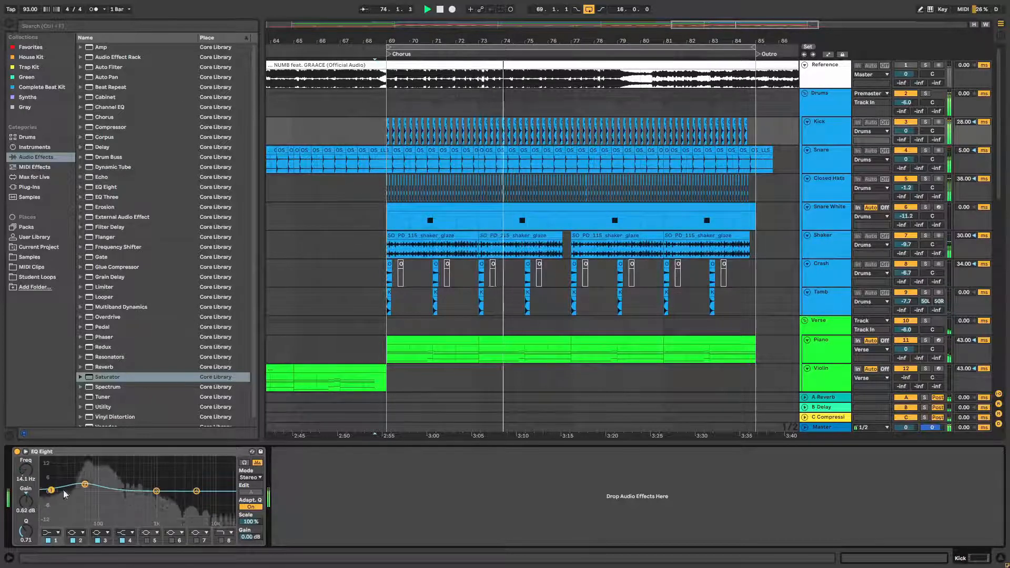
pyautogui.moveTo(107, 377); pyautogui.dragTo(25, 469)
pyautogui.click(182, 480)
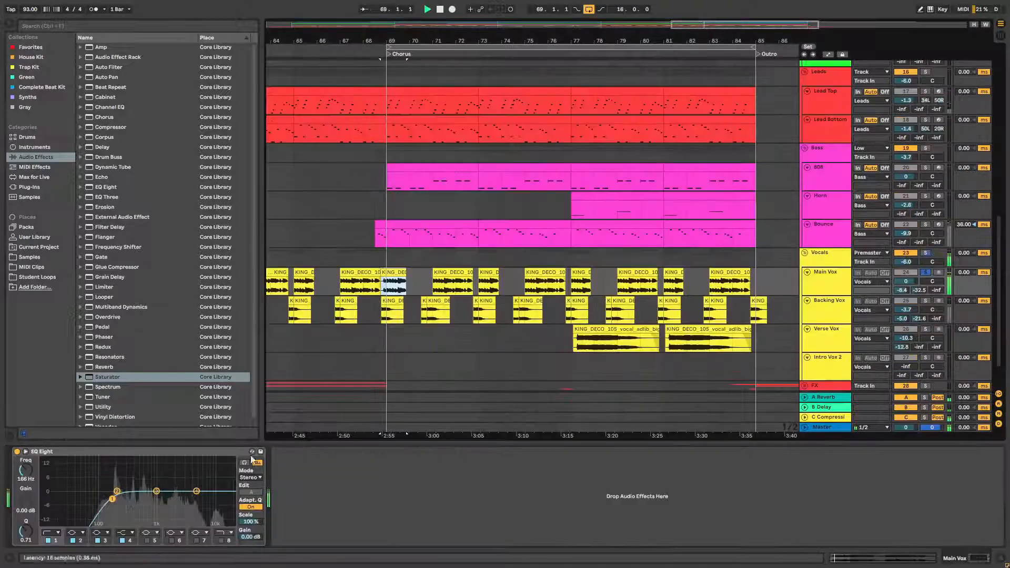
# Add a high-shelf boost to the Main Vox EQ Eight and, with Verse Vox unsoloed, set the Main Vox volume to about -1.4 dB.
pyautogui.moveTo(197, 492); pyautogui.dragTo(182, 481)
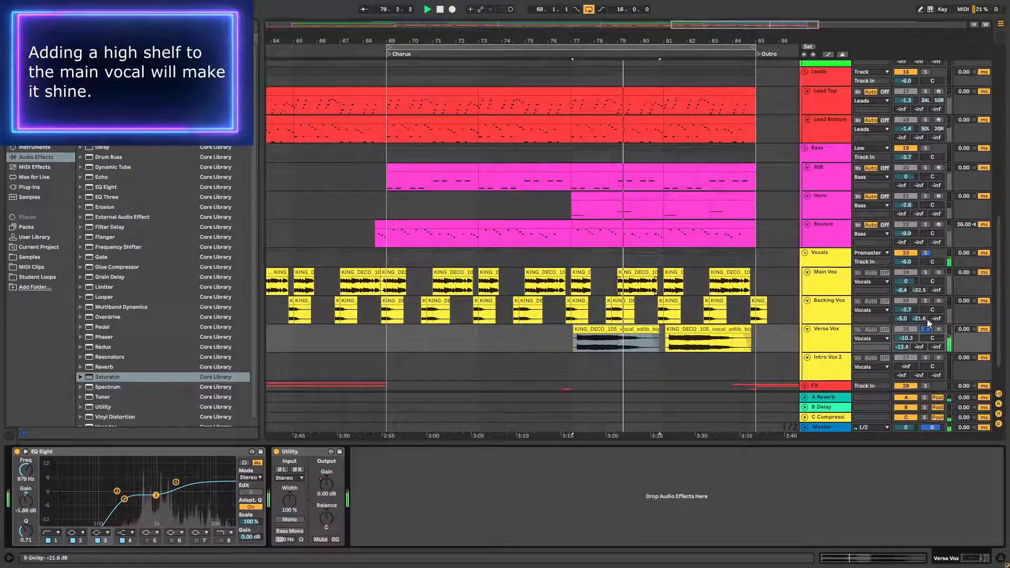
pyautogui.click(929, 326)
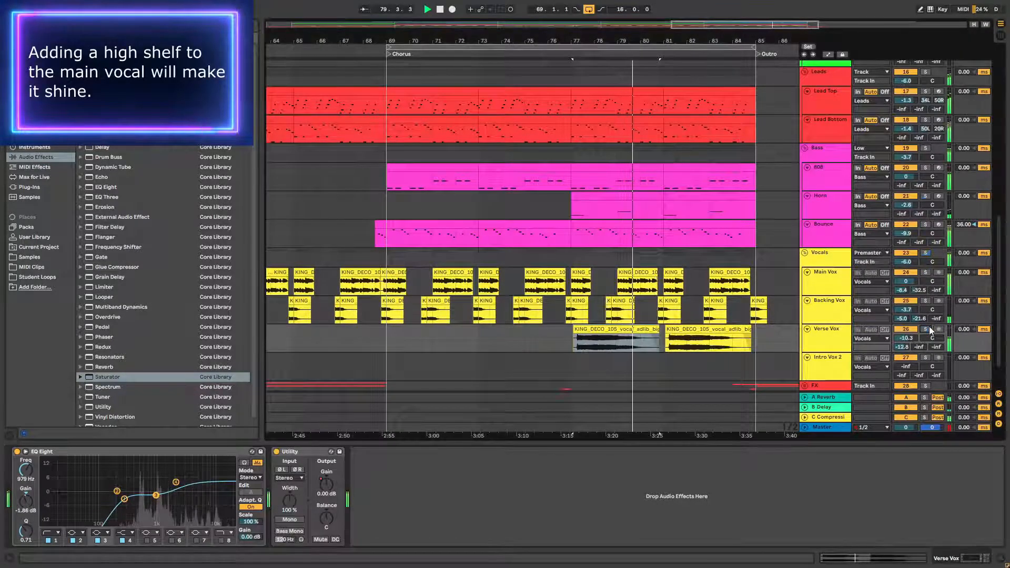
pyautogui.moveTo(906, 282); pyautogui.dragTo(906, 287)
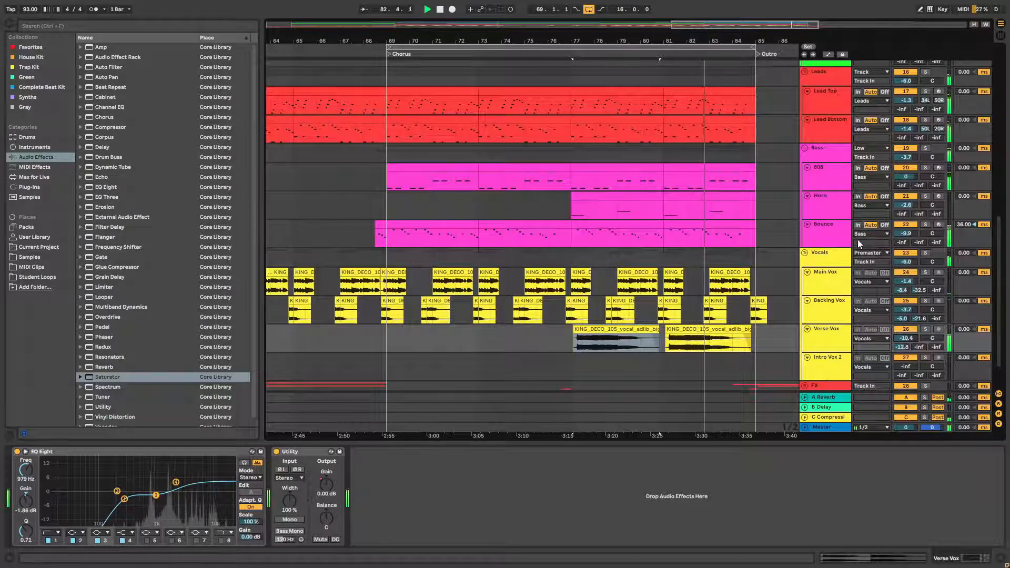
# Reset the Lead Top and Lead Bottom volumes to 0 dB and set the Leads group volume to about -1.7 dB during chorus playback.
pyautogui.scroll(3, 859, 244)
pyautogui.doubleClick(906, 225)
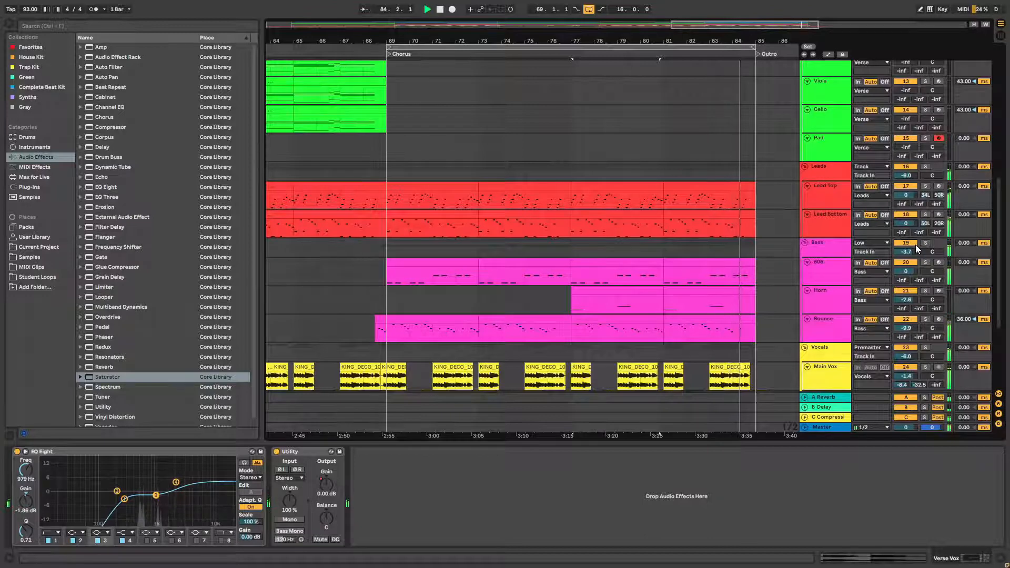
pyautogui.click(397, 194)
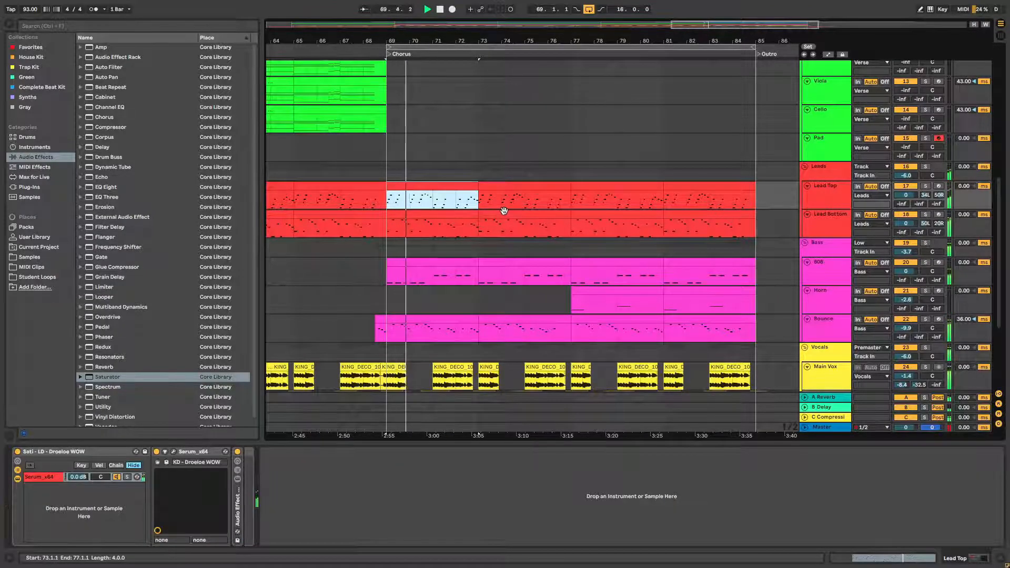
pyautogui.click(906, 176)
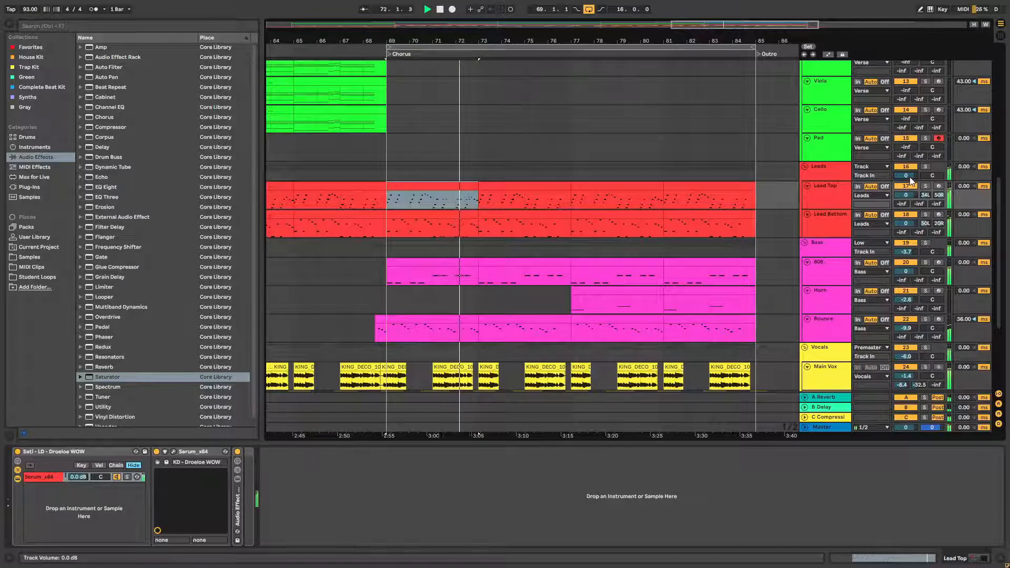
pyautogui.moveTo(910, 175); pyautogui.dragTo(911, 175)
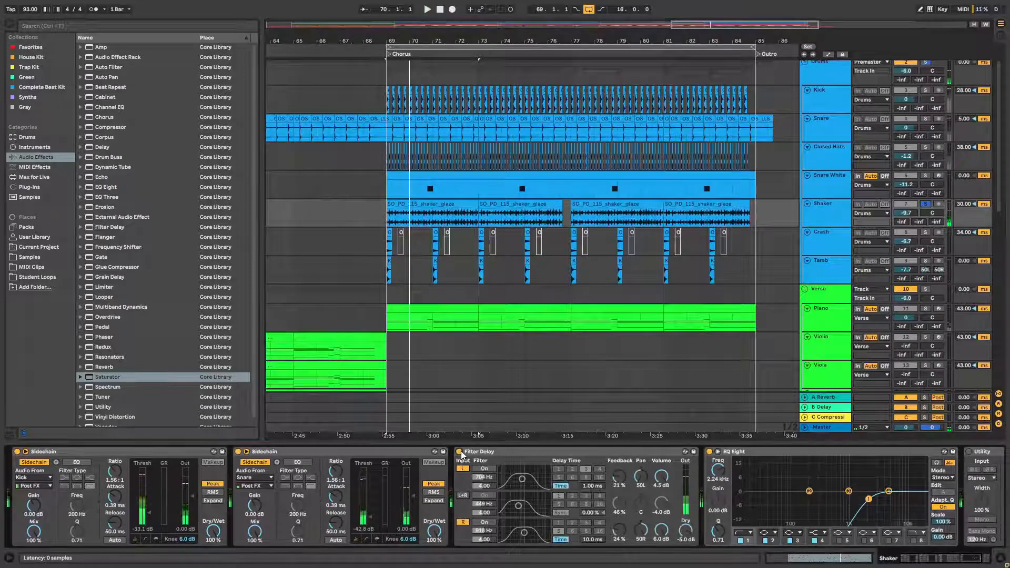
# Turn on the Shaker's Filter Delay, and paste the copied effect into the Closed Hats chain ahead of the transient plug-in.
pyautogui.click(459, 452)
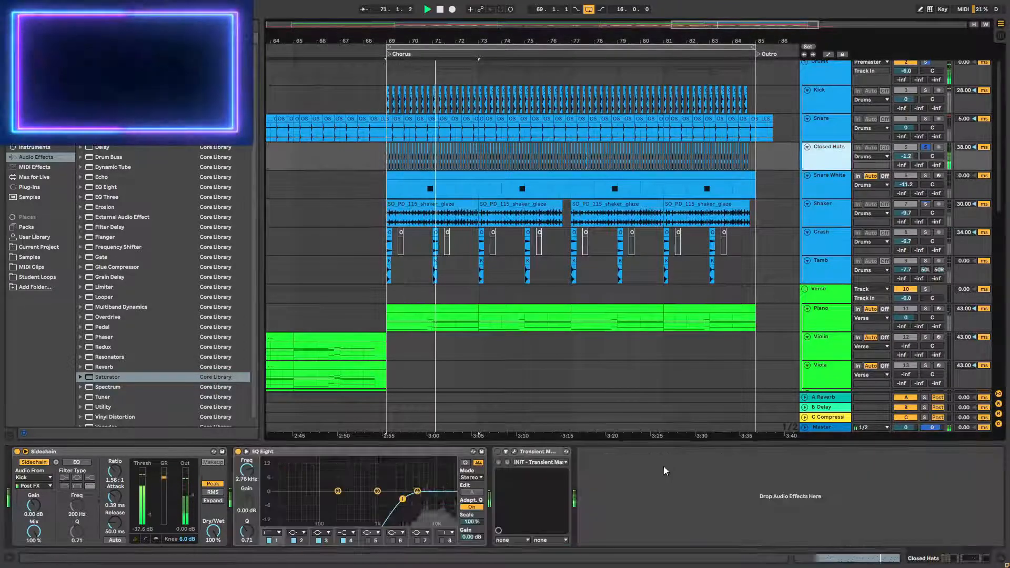
pyautogui.click(664, 466)
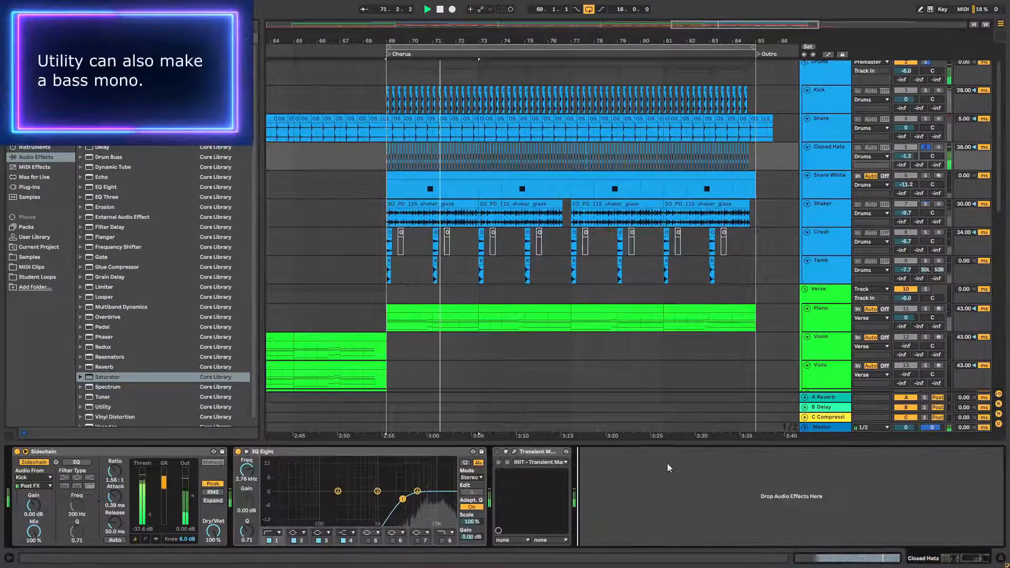
pyautogui.hotkey('ctrl', 'v')
pyautogui.moveTo(667, 452); pyautogui.dragTo(504, 463)
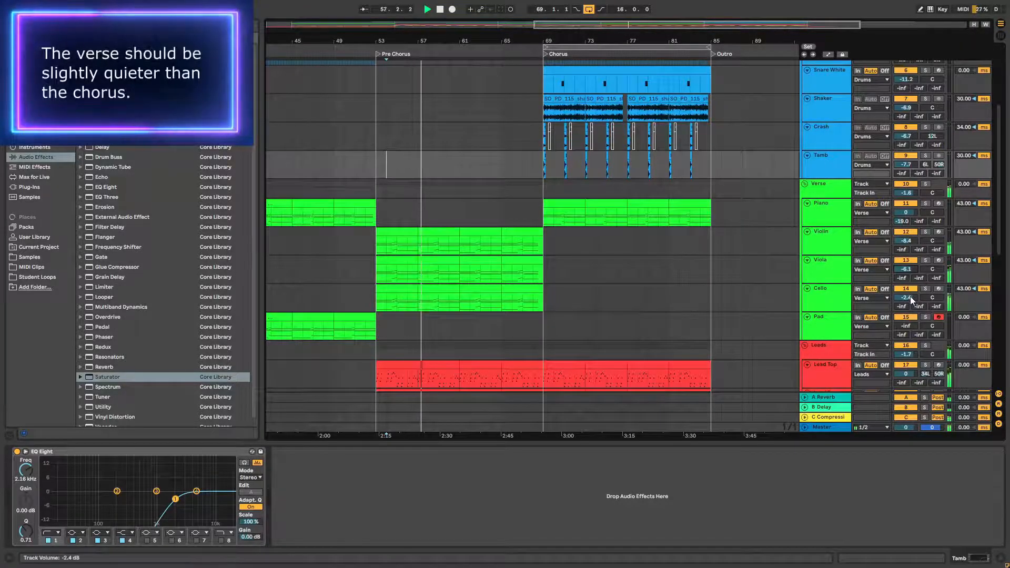
# Lower the EQ Eight low-cut frequency on the string tracks in the Verse group during pre-chorus playback.
pyautogui.click(830, 292)
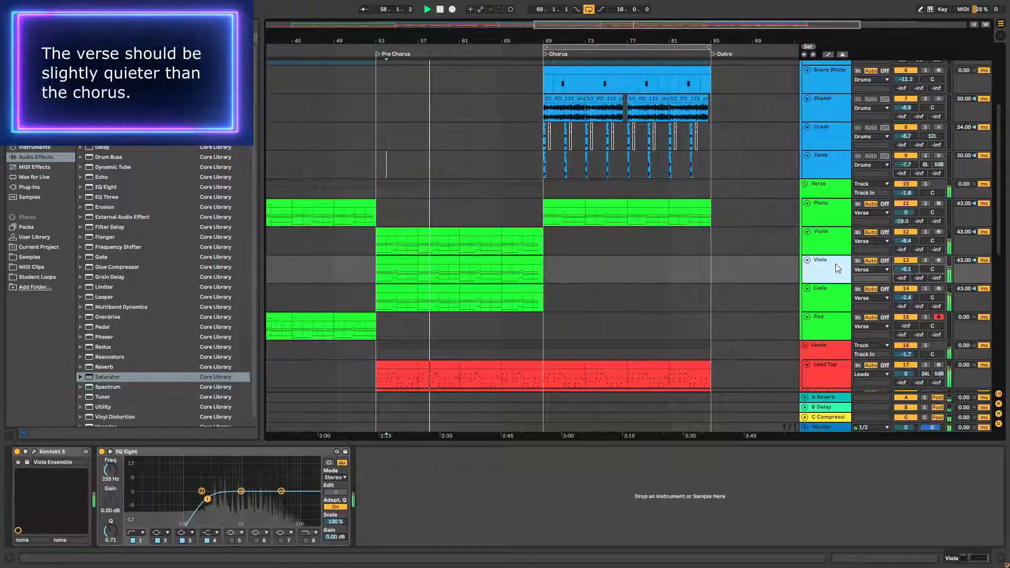
pyautogui.moveTo(189, 499); pyautogui.dragTo(153, 502)
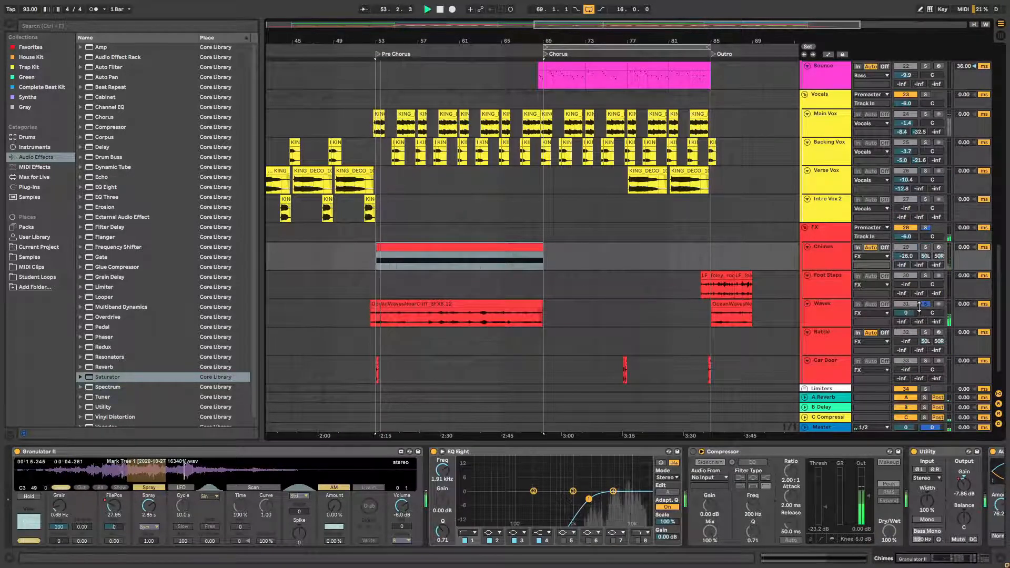
# Set the Waves track volume to about -1.0 dB.
pyautogui.moveTo(913, 326)
pyautogui.mouseDown()
pyautogui.moveTo(913, 338)
pyautogui.moveTo(910, 314)
pyautogui.mouseUp()
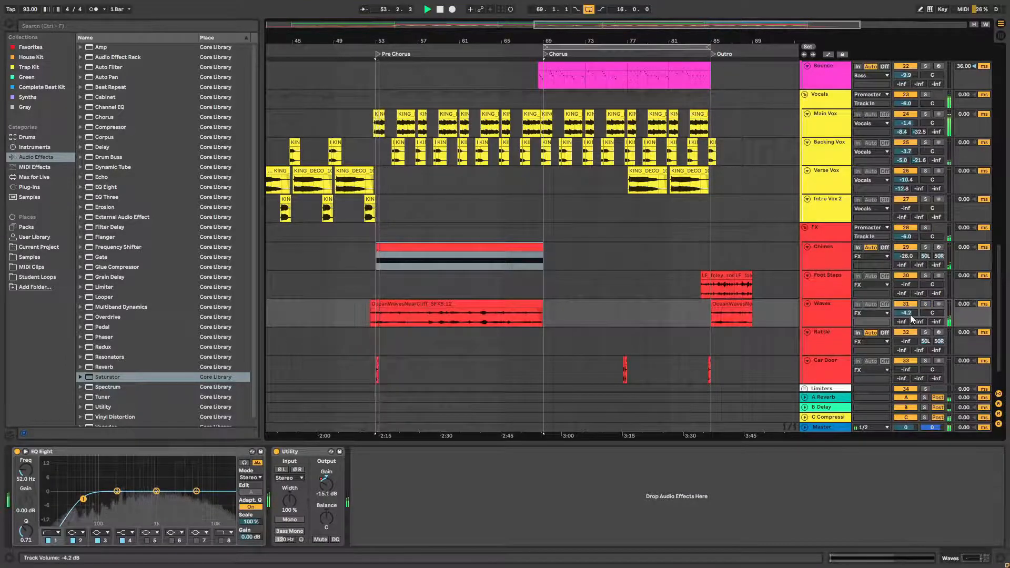
pyautogui.moveTo(911, 315); pyautogui.dragTo(911, 313)
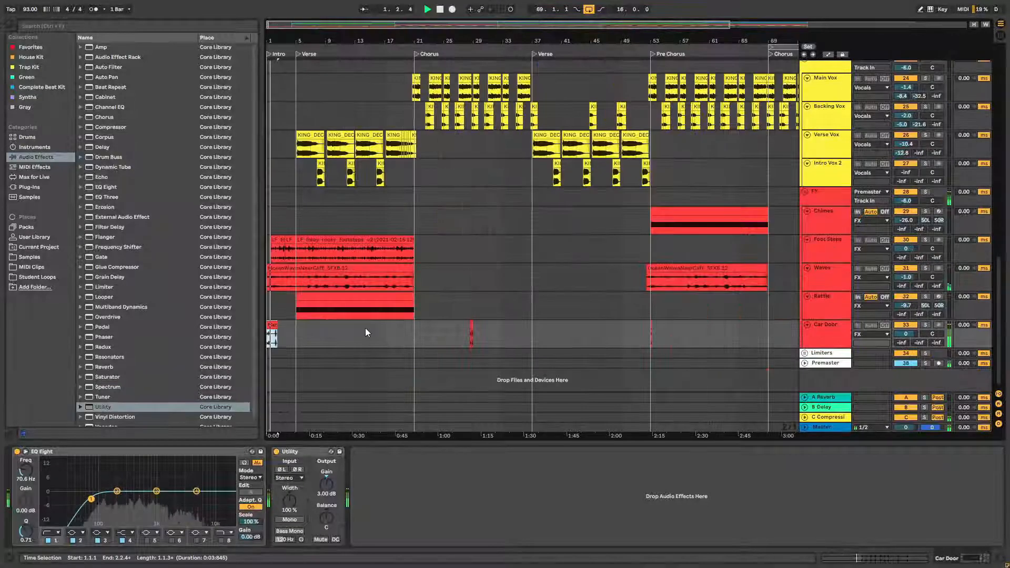
# Lower the Car Door EQ Eight low cut to about 22 Hz and raise its high shelf slightly.
pyautogui.click(826, 338)
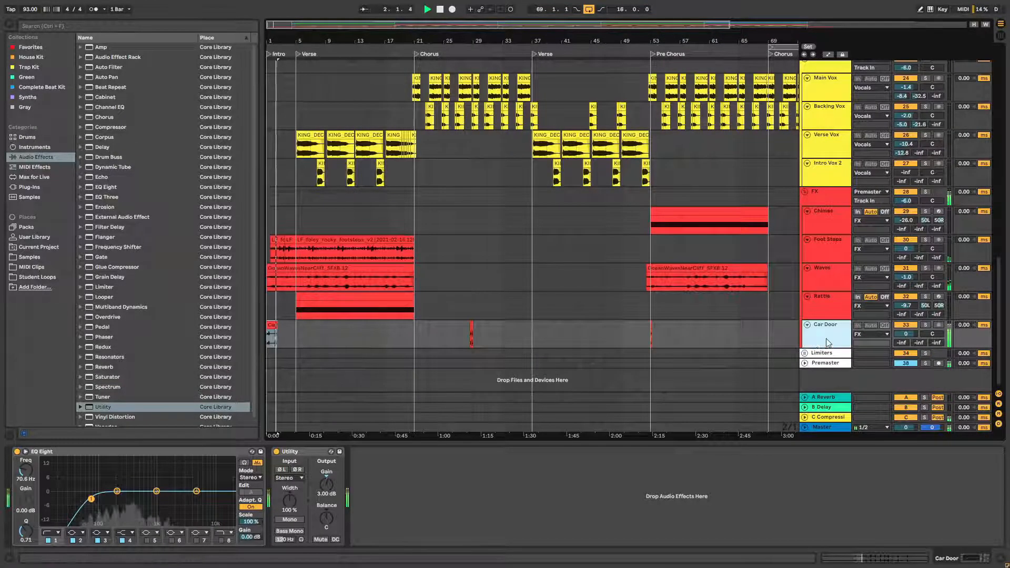
pyautogui.moveTo(91, 499); pyautogui.dragTo(65, 500)
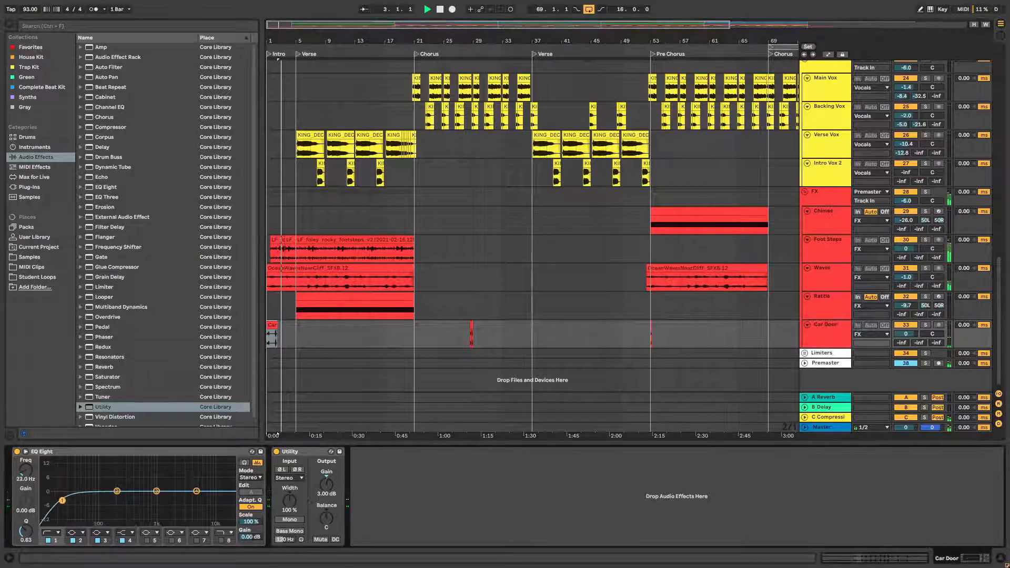
pyautogui.moveTo(196, 491); pyautogui.dragTo(168, 485)
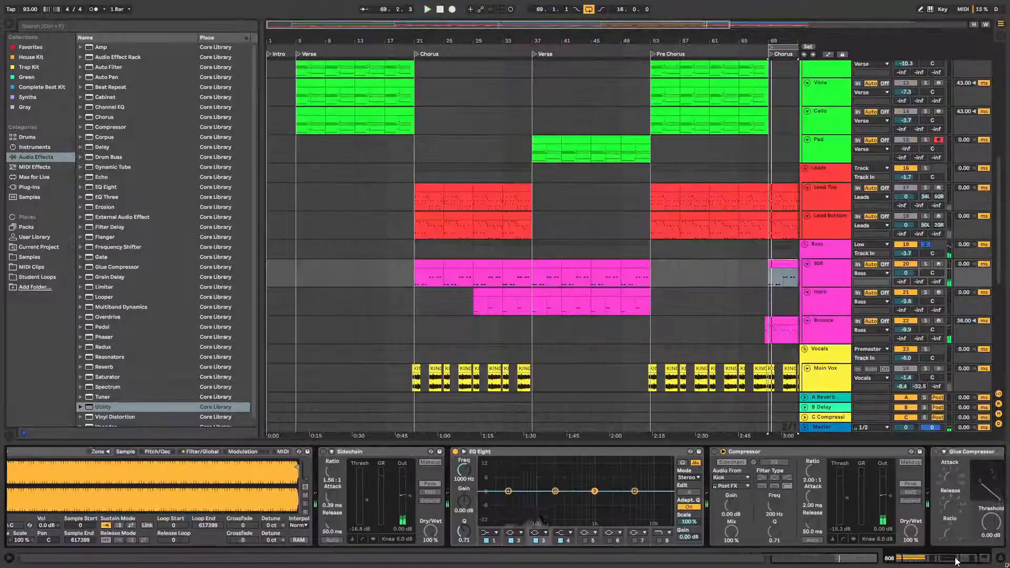
# Enable the 808's Glue Compressor and boost the lows in its EQ Eight by about 2.65 dB near 40 Hz.
pyautogui.click(806, 452)
pyautogui.moveTo(378, 491); pyautogui.dragTo(367, 492)
pyautogui.moveTo(425, 491); pyautogui.dragTo(385, 485)
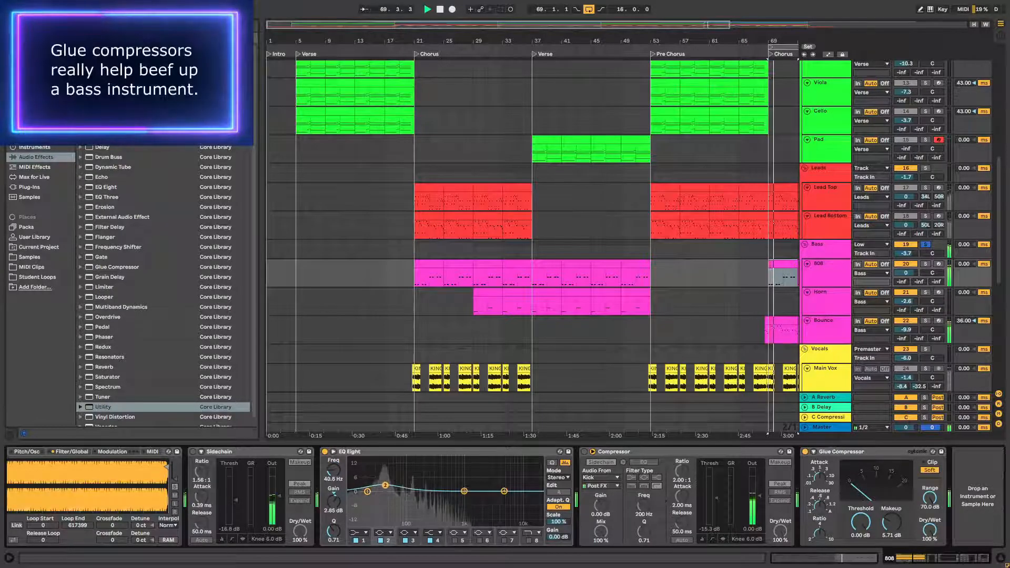
# Set the 808's EQ Eight high shelf to about 1.61 dB at 918 Hz and turn on its Sidechain compressor.
pyautogui.moveTo(504, 492); pyautogui.dragTo(461, 483)
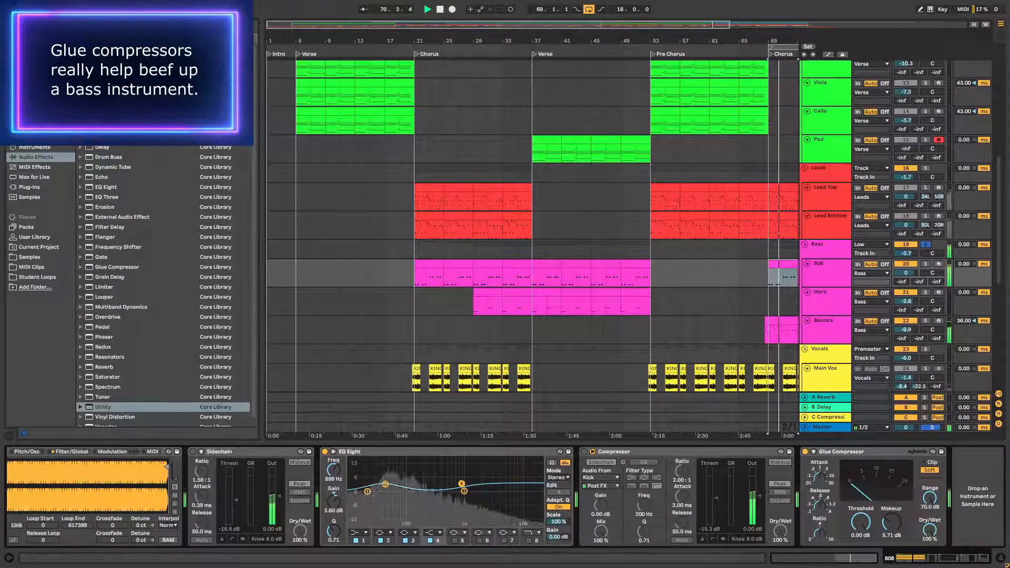
pyautogui.click(193, 452)
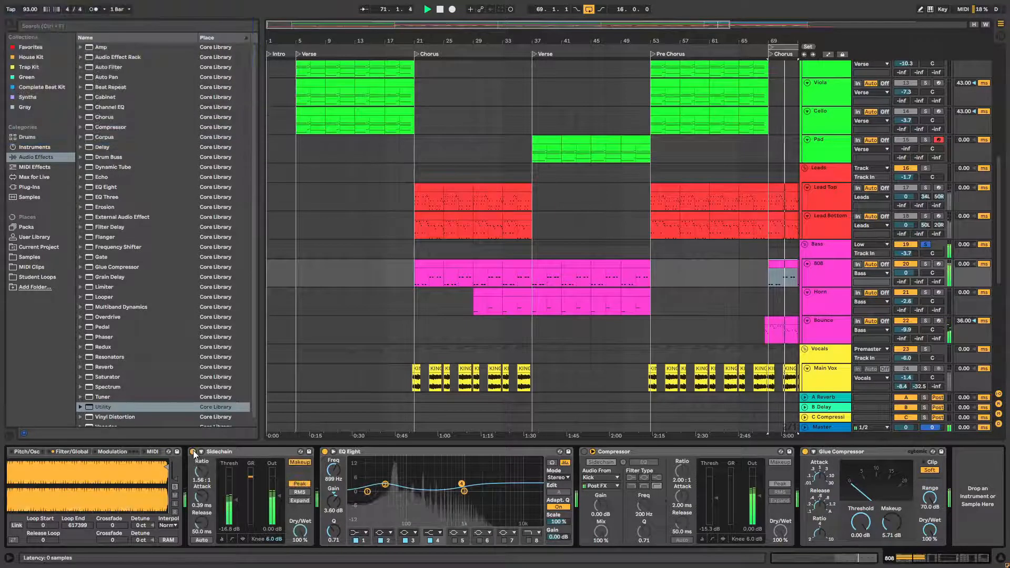
pyautogui.moveTo(462, 481); pyautogui.dragTo(462, 489)
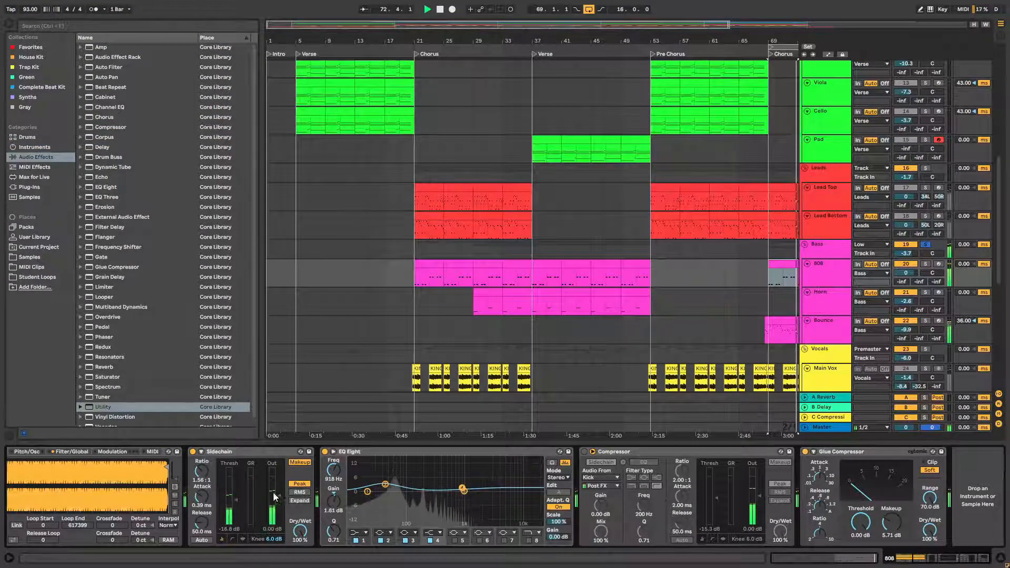
# Unsolo the Bass group and lower the 808 track volume slightly against the full mix.
pyautogui.click(925, 244)
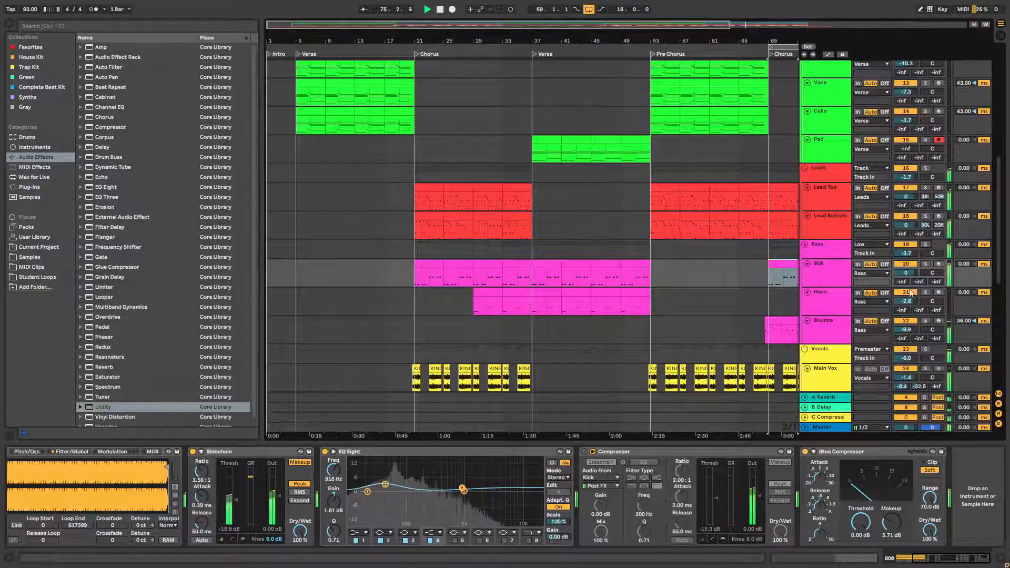
pyautogui.moveTo(910, 273); pyautogui.dragTo(911, 282)
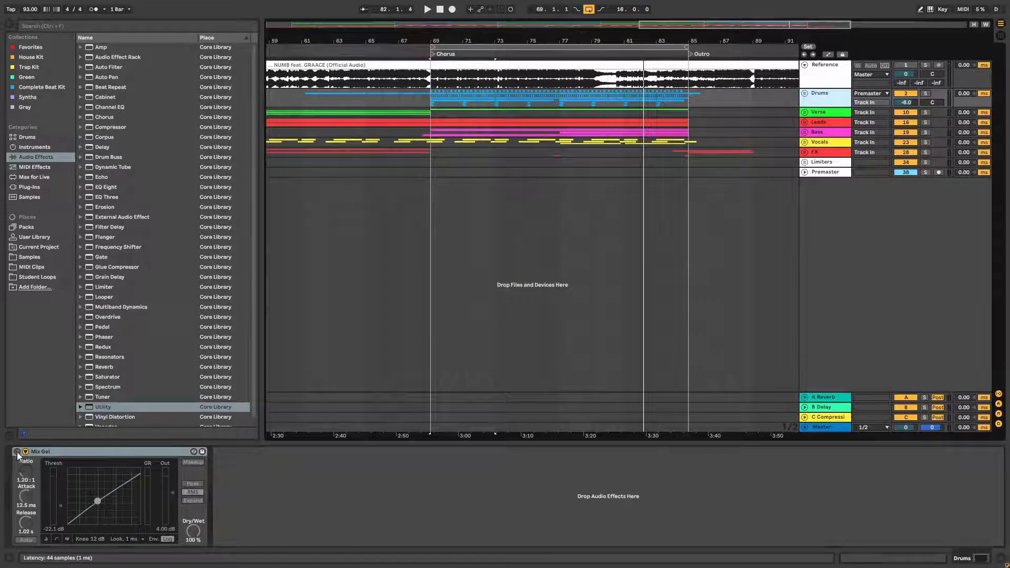
# Turn on the Mix Gel compressors on the Drums, Verse and Vocals groups while playing back the chorus.
pyautogui.click(17, 452)
pyautogui.click(926, 95)
pyautogui.press('space')
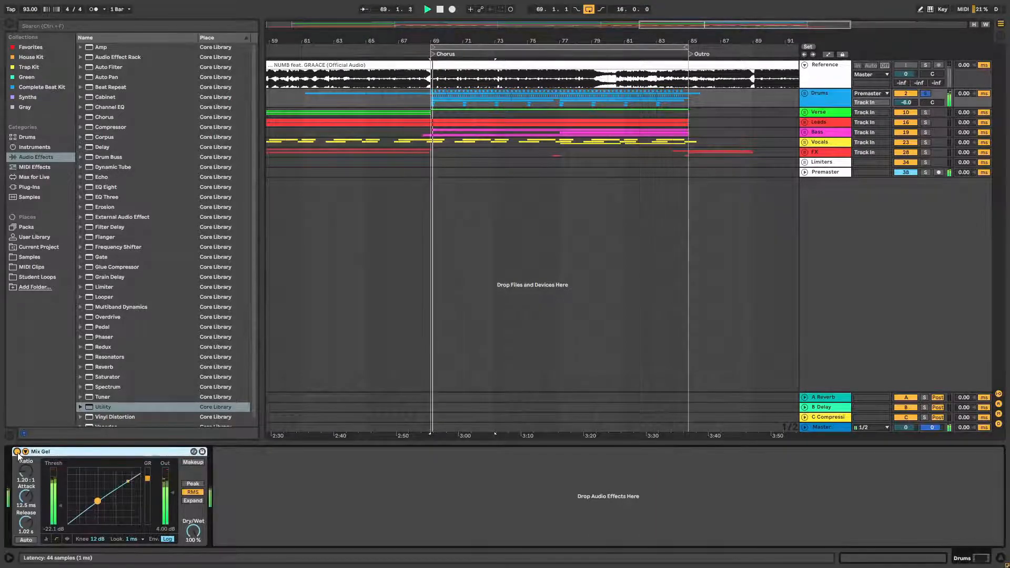
pyautogui.click(822, 113)
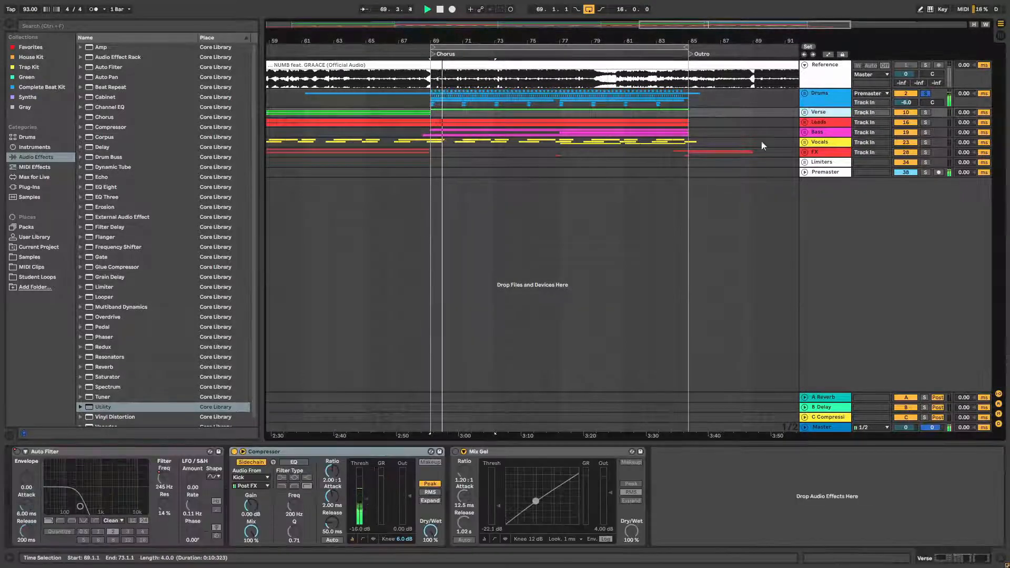
pyautogui.click(457, 451)
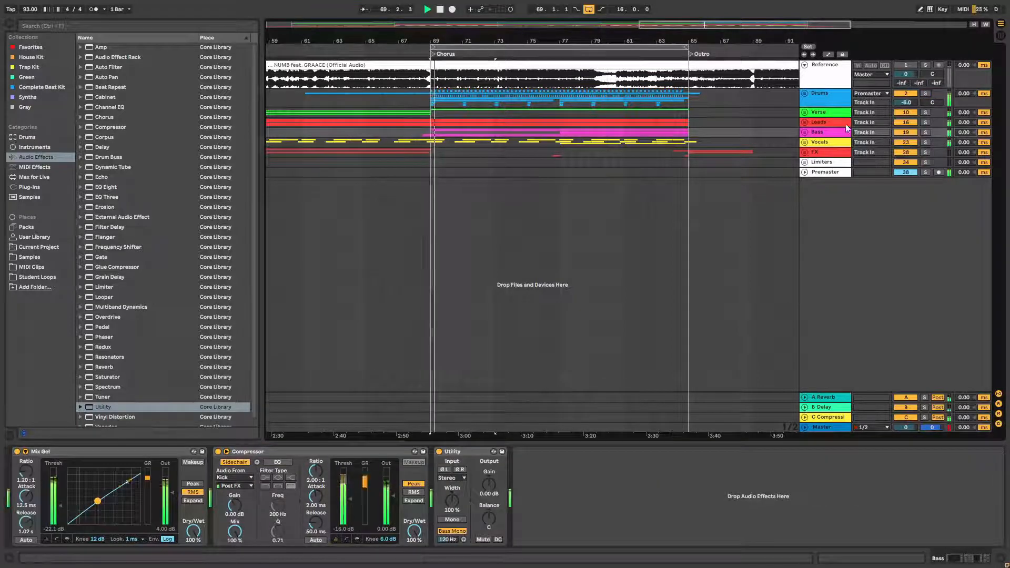
pyautogui.click(818, 143)
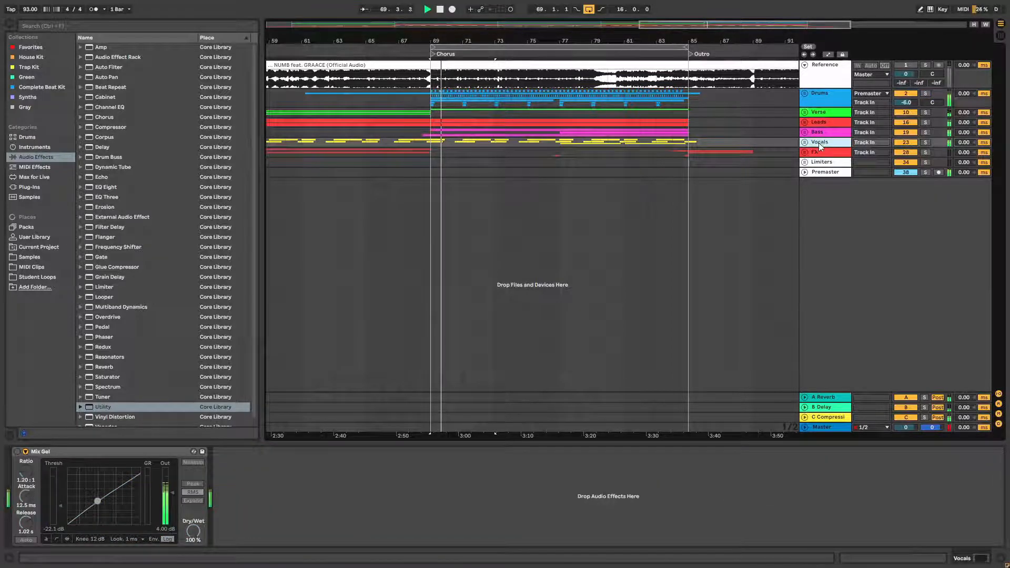
pyautogui.click(17, 451)
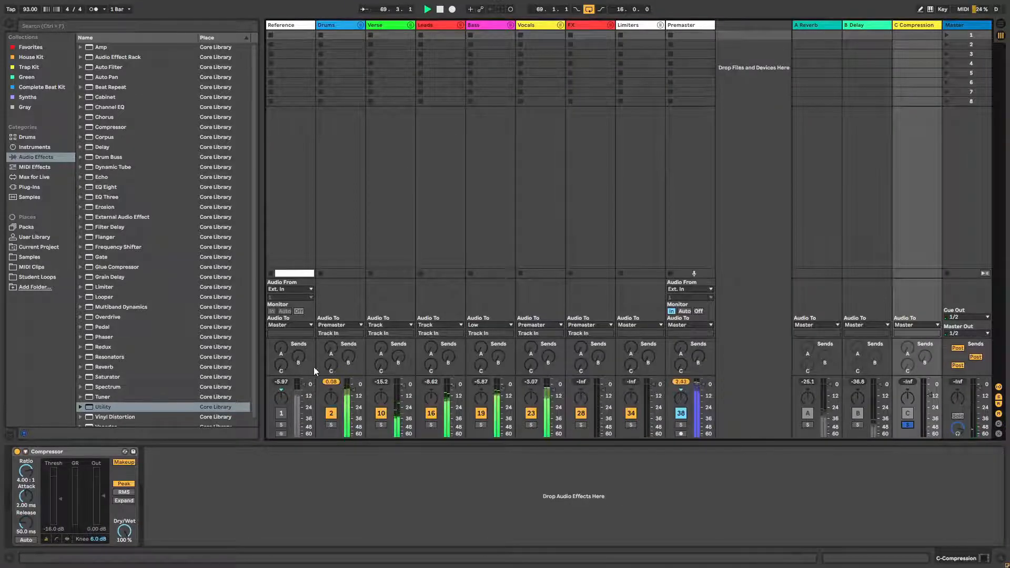
# Send every group except Bass to the C Compression return and raise that return's volume to blend in the compressed signal.
pyautogui.moveTo(330, 367); pyautogui.dragTo(433, 358)
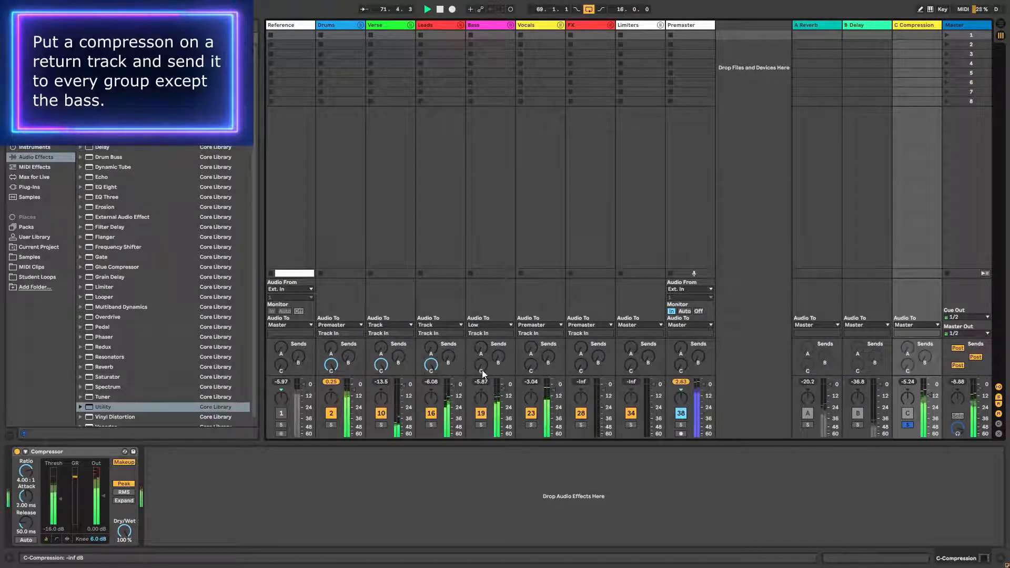
pyautogui.moveTo(531, 365); pyautogui.dragTo(581, 352)
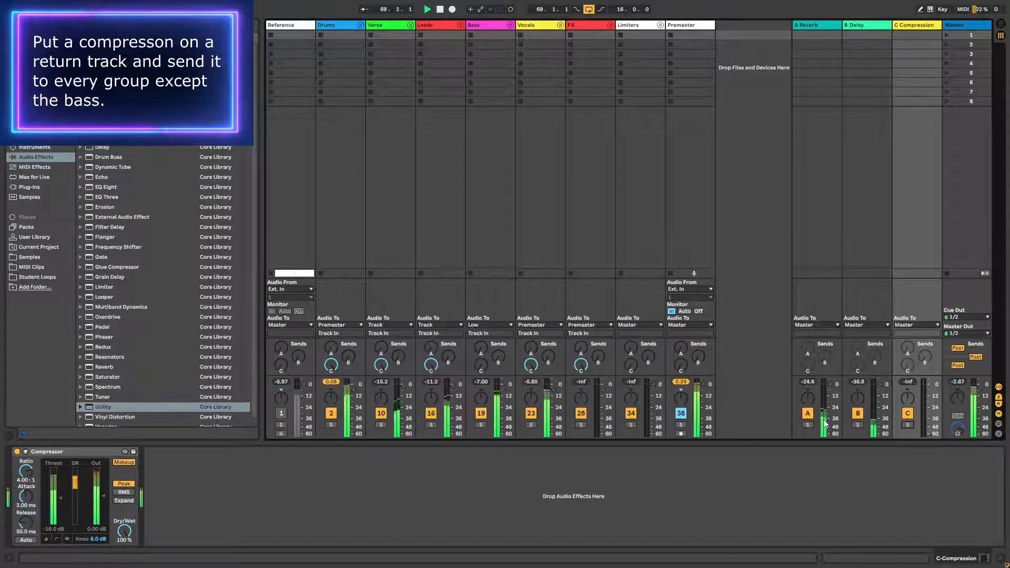
pyautogui.moveTo(930, 434); pyautogui.dragTo(930, 402)
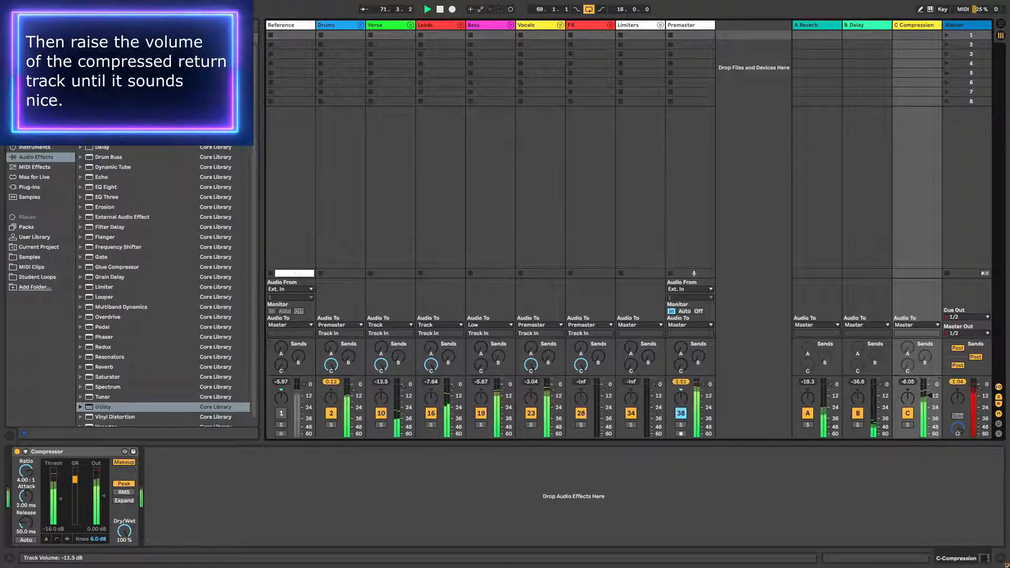
pyautogui.moveTo(930, 396); pyautogui.dragTo(929, 397)
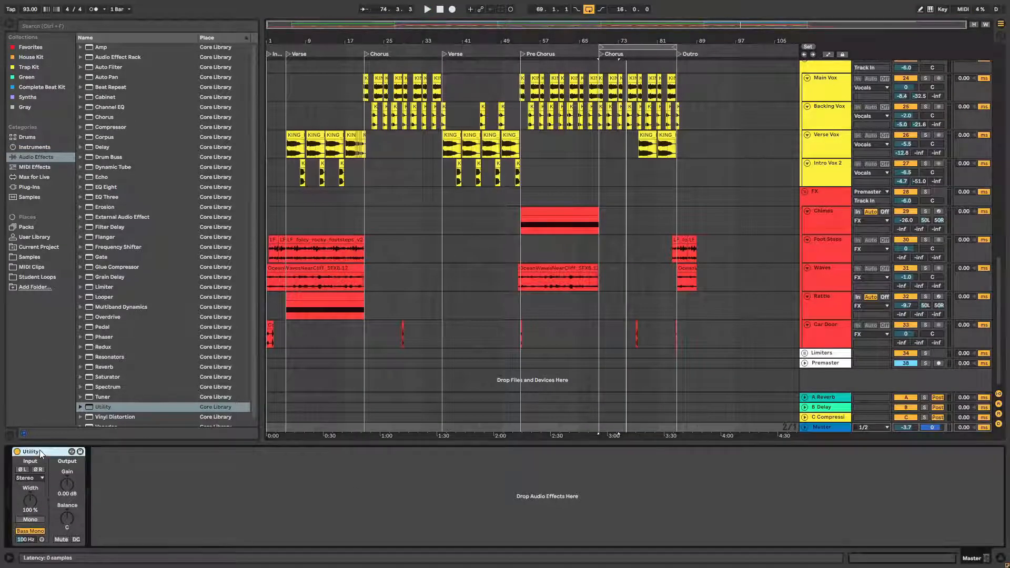
# Show gain automation for the Master's Utility and lower the gain slightly over the intro, verses and pre-chorus leading into the choruses.
pyautogui.rightClick(67, 486)
pyautogui.click(121, 491)
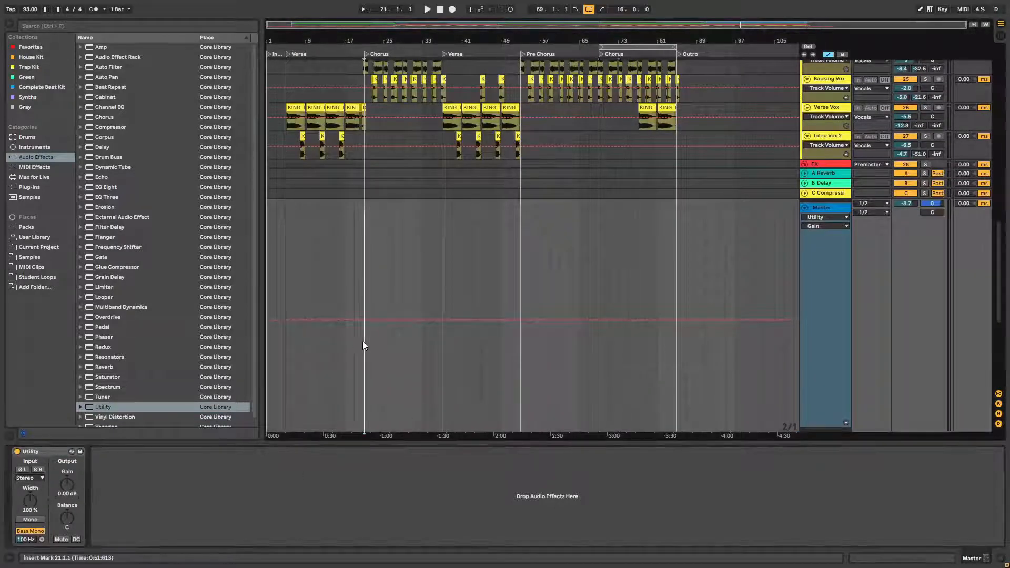
pyautogui.moveTo(363, 343); pyautogui.dragTo(258, 349)
pyautogui.moveTo(321, 323); pyautogui.dragTo(331, 326)
pyautogui.moveTo(599, 349); pyautogui.dragTo(443, 353)
pyautogui.moveTo(494, 319); pyautogui.dragTo(493, 322)
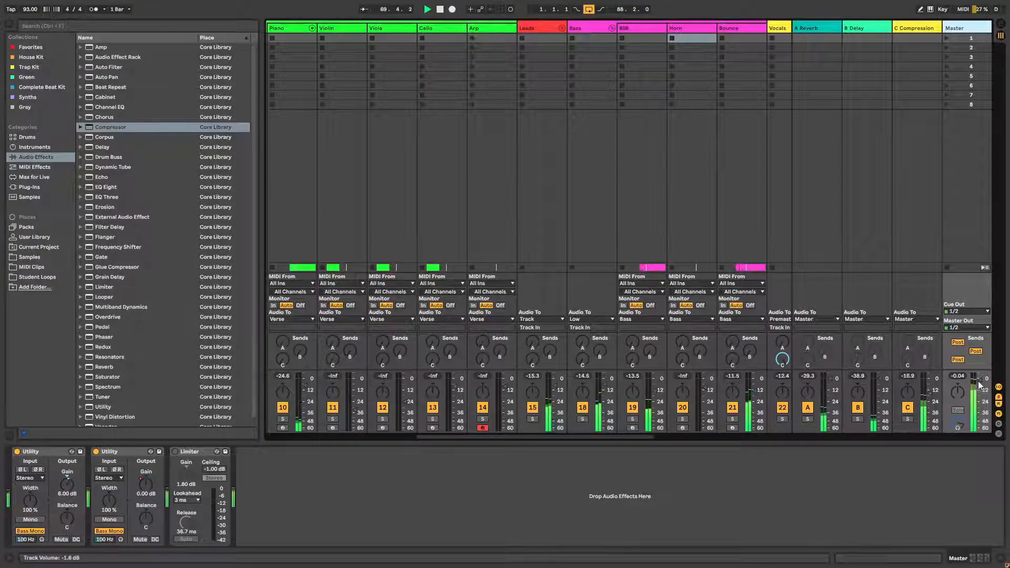
# Turn off the Master's first Utility, the one with 6 dB of gain, and play back the mix to check its level.
pyautogui.click(17, 452)
pyautogui.press('space')
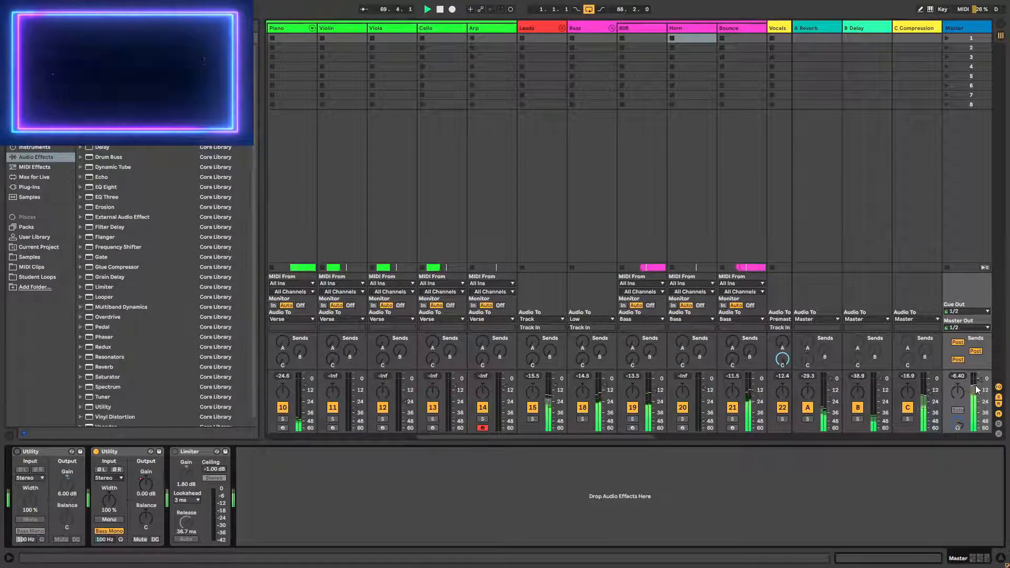
# Export the Master as a WAV file with PCM encoding on, choosing the bit depth and turning MP3 encoding off.
pyautogui.hotkey('ctrl', 'shift', 'r')
pyautogui.click(810, 283)
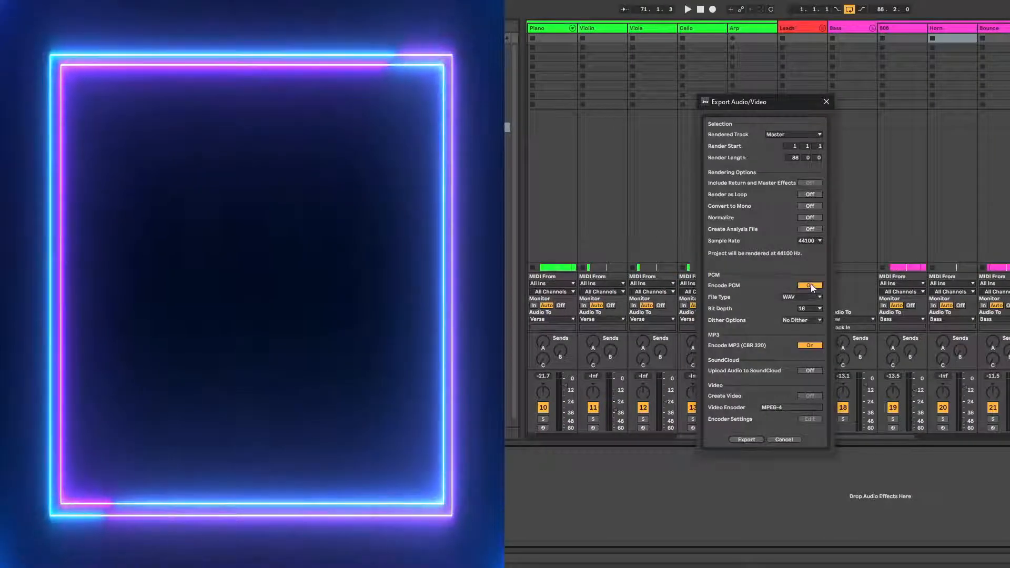
pyautogui.click(810, 308)
pyautogui.click(813, 325)
pyautogui.click(809, 345)
pyautogui.click(749, 439)
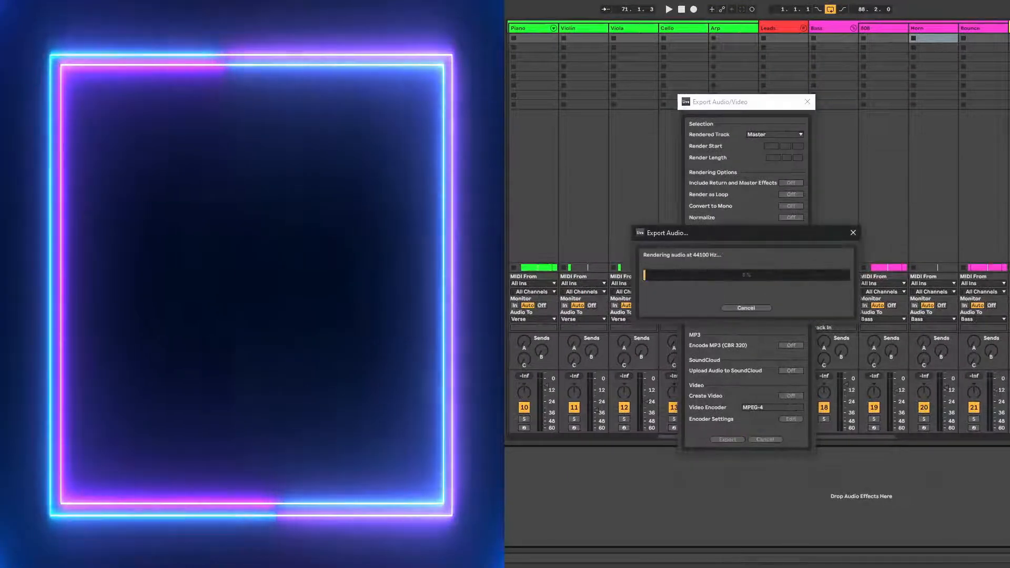